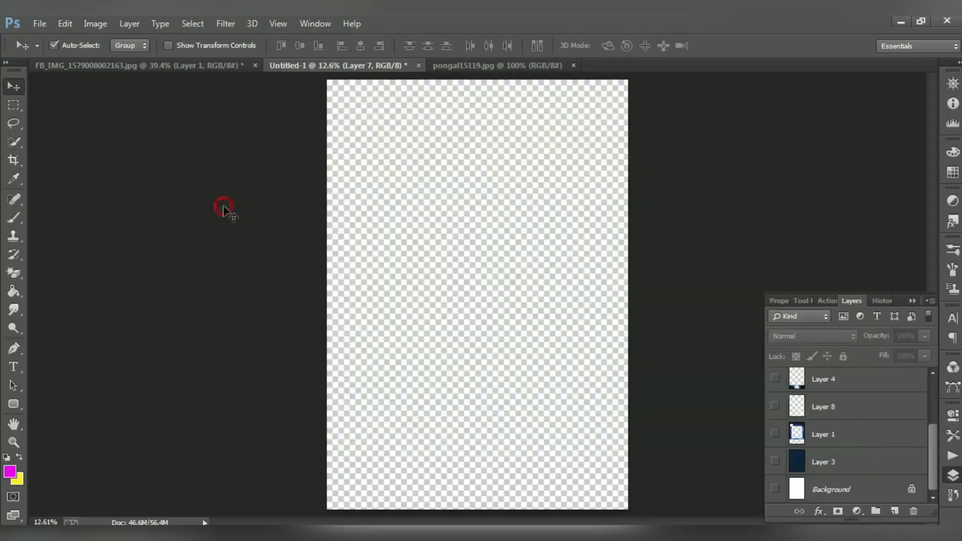
Step: Turn on the visibility of the Background, Layer 3, Layer 8 and Layer 4
left_click(775, 490)
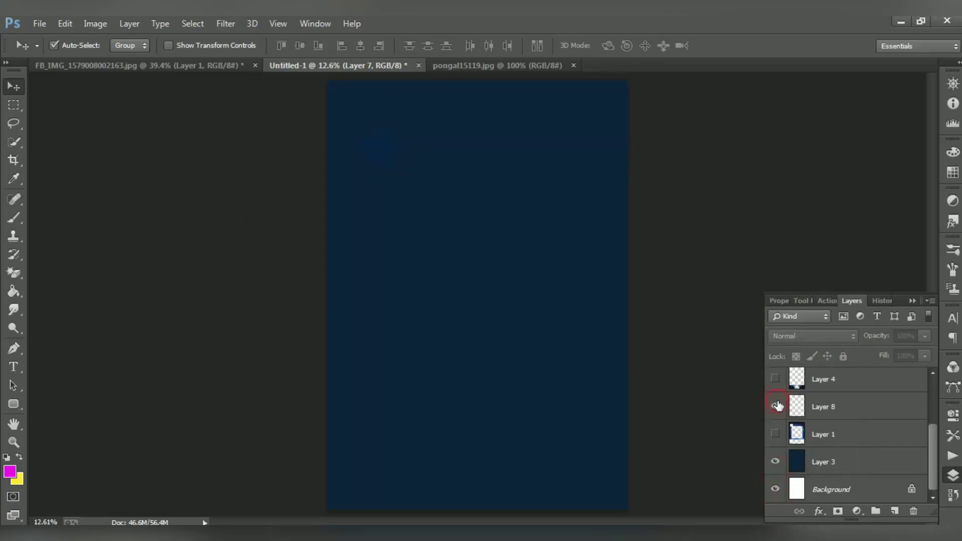
left_click(775, 406)
left_click(775, 379)
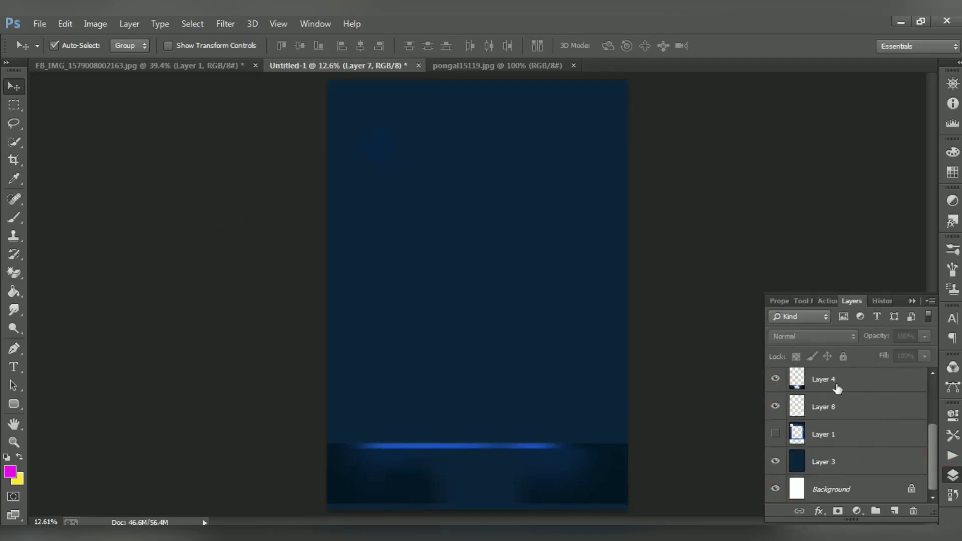
Step: Hide Layer 4 and delete it from the poster
left_click(775, 380)
left_click(834, 381)
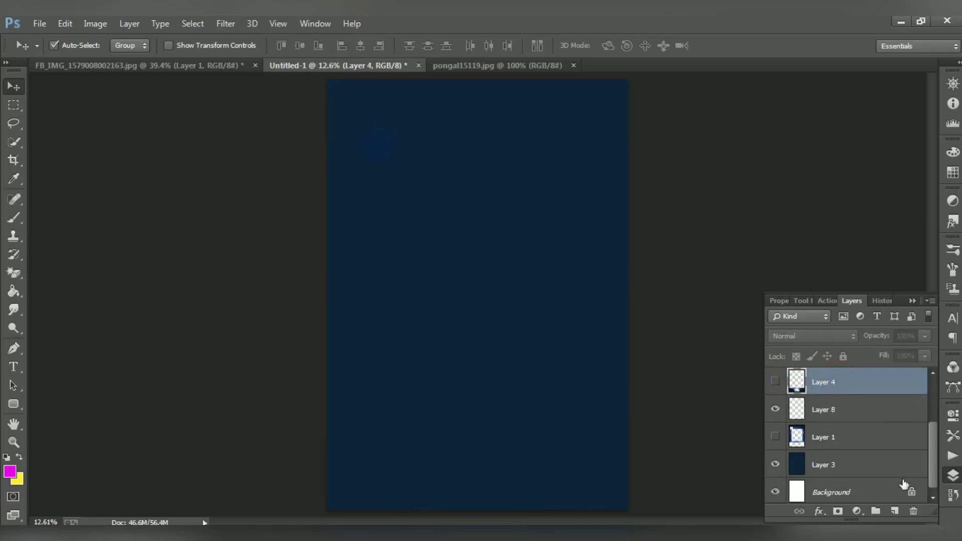
left_click(913, 511)
Step: Turn on the visibility of Layer 7, Layer 6 and Layer 1
left_click_drag(933, 469, 932, 430)
left_click(775, 411)
left_click(775, 382)
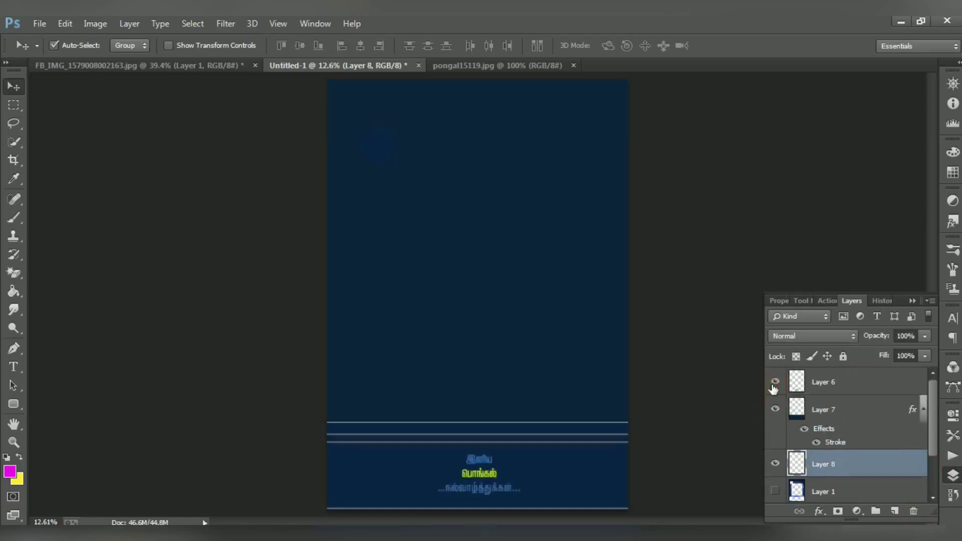
left_click(775, 491)
Step: Copy the pongal15119.jpg image into the Untitled-1 poster, placing it directly above Layer 3
left_click(501, 265)
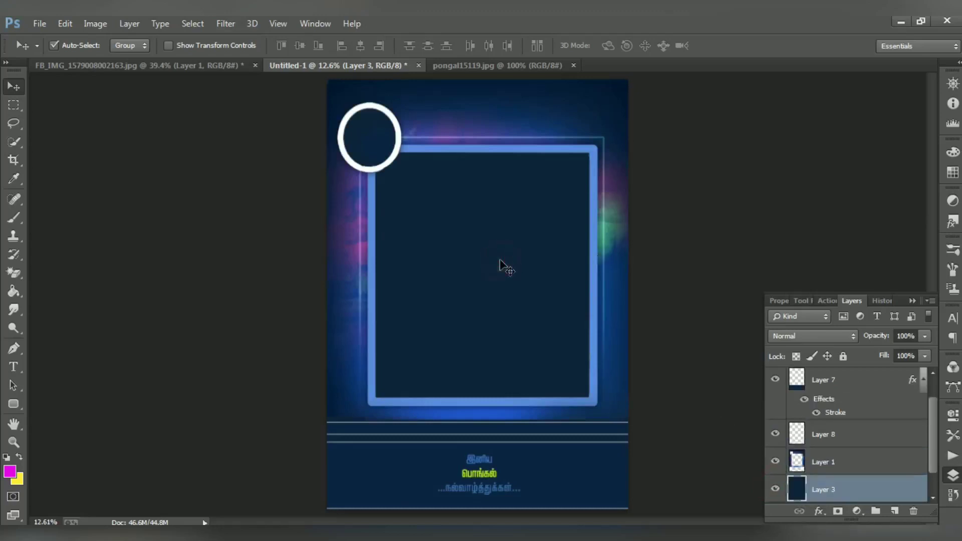
left_click(522, 62)
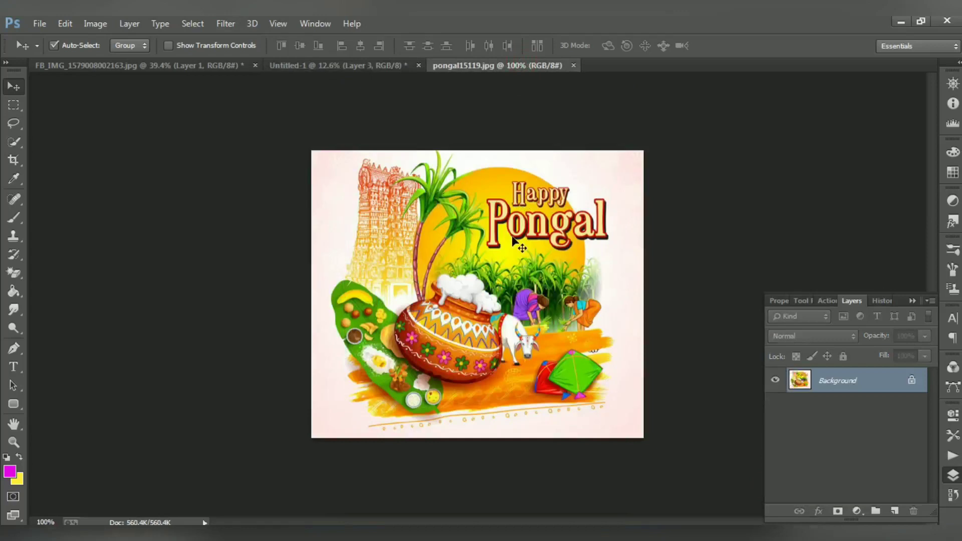
left_click_drag(381, 68, 461, 261)
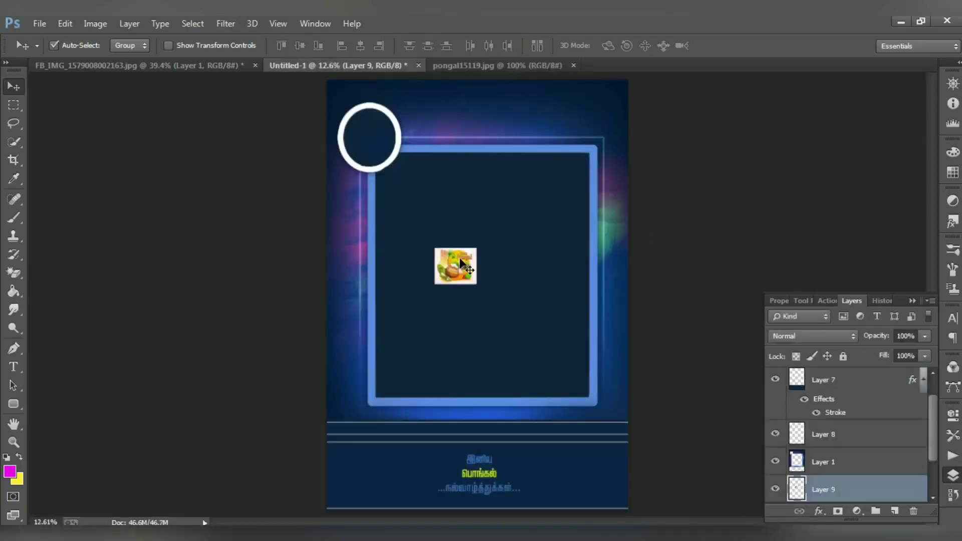
Step: Enlarge the Pongal image with Free Transform to span the blue frame's inner width and position it inside the frame
key("ctrl+t")
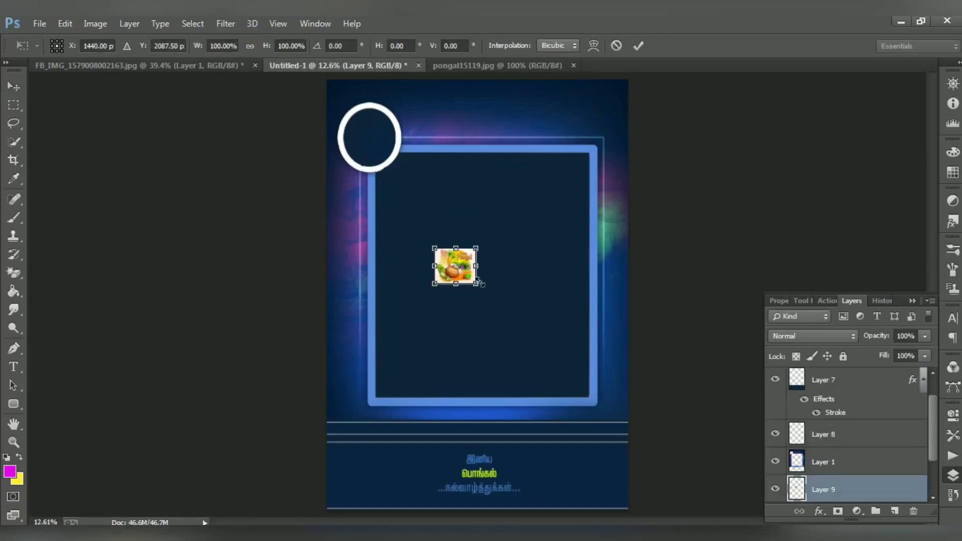
left_click_drag(479, 285, 590, 382)
left_click_drag(532, 350, 568, 366)
left_click_drag(620, 390, 603, 381)
left_click_drag(558, 356, 555, 357)
key("Return")
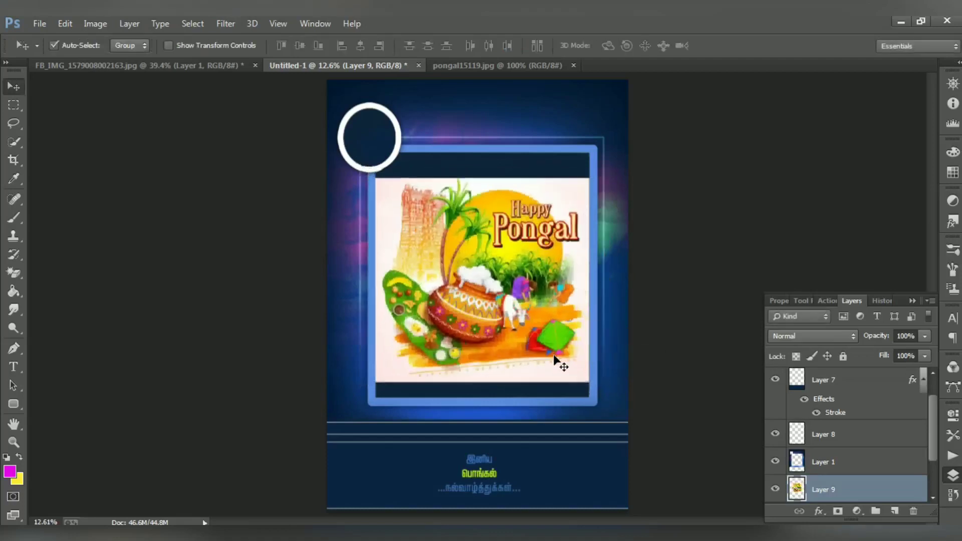
Step: Nudge the Pongal image within the blue frame so it sits slightly higher and still covers the frame's full width
key("shift+Down")
key("shift+Down")
key("shift+Down")
key("shift+Down")
key("shift+Down")
key("shift+Down")
key("shift+Down")
key("shift+Down")
key("shift+Down")
key("shift+Down")
key("shift+Down")
key("shift+Down")
key("shift+Down")
key("shift+Down")
key("shift+Down")
key("shift+Down")
key("shift+Down")
key("shift+Down")
key("shift+Down")
key("shift+Down")
key("shift+Up")
key("shift+Up")
key("shift+Up")
key("shift+Up")
key("shift+Up")
key("shift+Up")
key("shift+Up")
key("shift+Up")
key("shift+Up")
key("shift+Up")
key("shift+Up")
key("shift+Up")
key("shift+Up")
key("shift+Up")
key("shift+Up")
key("shift+Up")
key("shift+Up")
key("shift+Up")
key("shift+Up")
key("shift+Up")
key("shift+Up")
key("shift+Up")
key("shift+Up")
key("shift+Up")
key("shift+Up")
key("shift+Up")
key("shift+Up")
key("shift+Left")
key("shift+Left")
key("shift+Left")
key("shift+Left")
key("shift+Left")
key("shift+Left")
key("shift+Left")
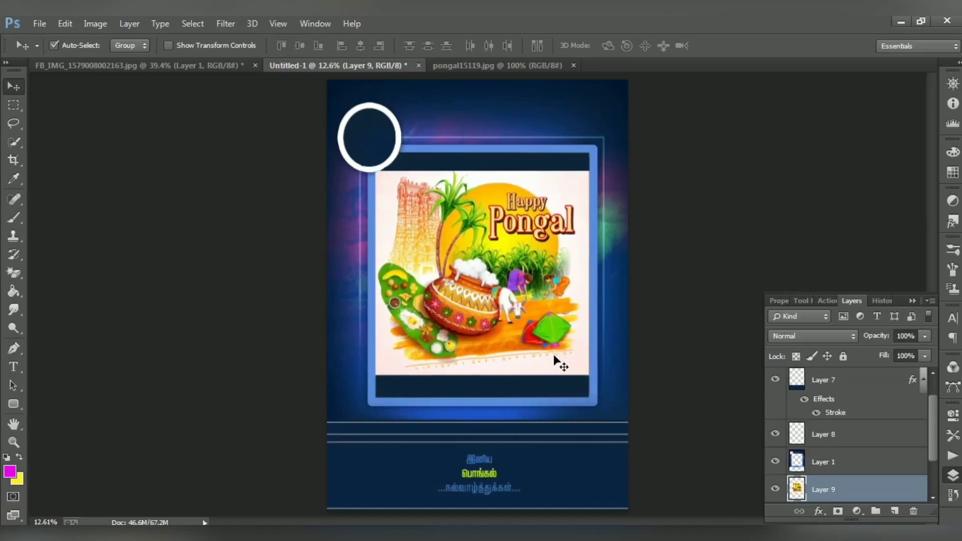
key("shift+Right")
key("shift+Right")
key("shift+Right")
key("shift+Right")
key("shift+Right")
key("shift+Right")
key("shift+Down")
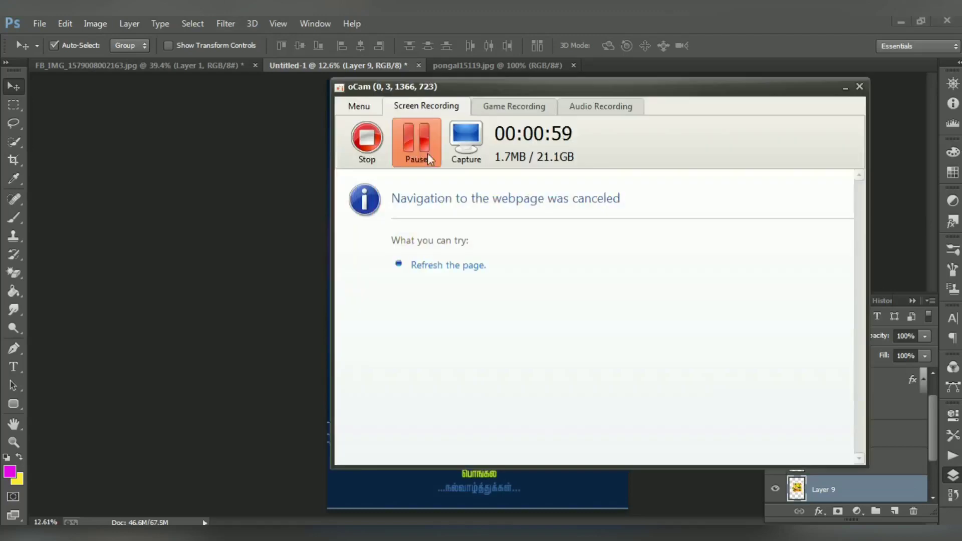
left_click(420, 145)
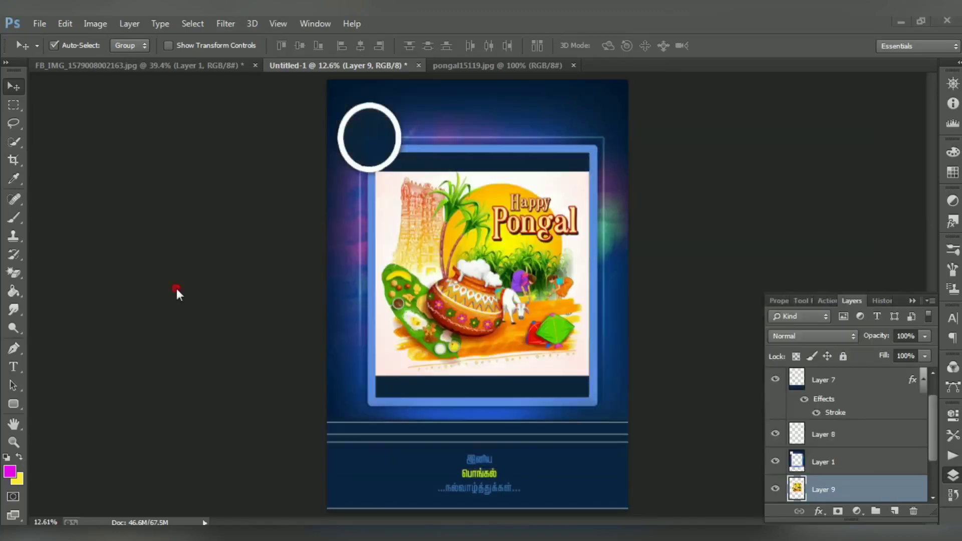
Step: Paint the empty strip above the Pongal image with pale pink sampled from its background, using an 800 px brush
key("i")
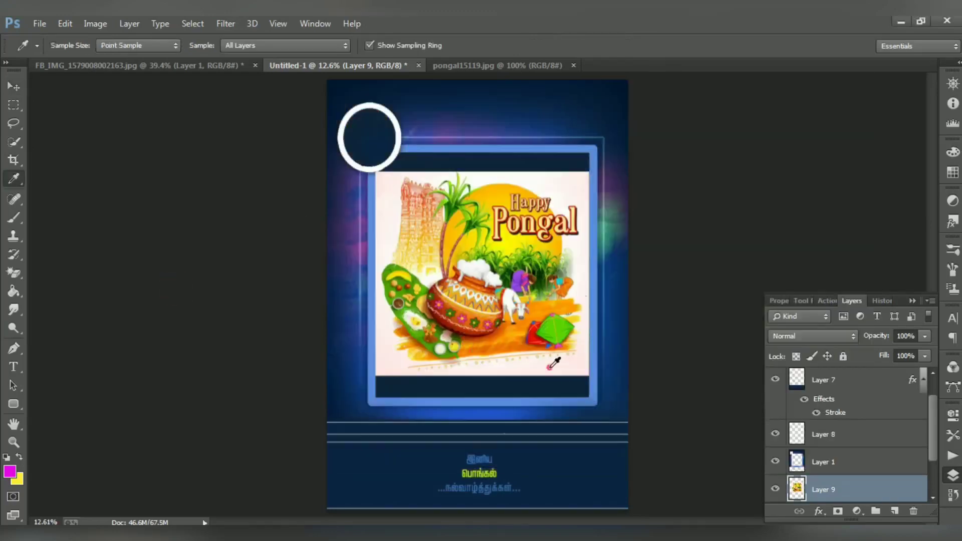
left_click(549, 367)
key("v")
key("b")
key("bracketright")
key("bracketright")
key("bracketright")
key("bracketright")
mouse_move(558, 379)
left_mouse_down()
mouse_move(590, 396)
mouse_move(529, 390)
left_mouse_up()
key("ctrl+z")
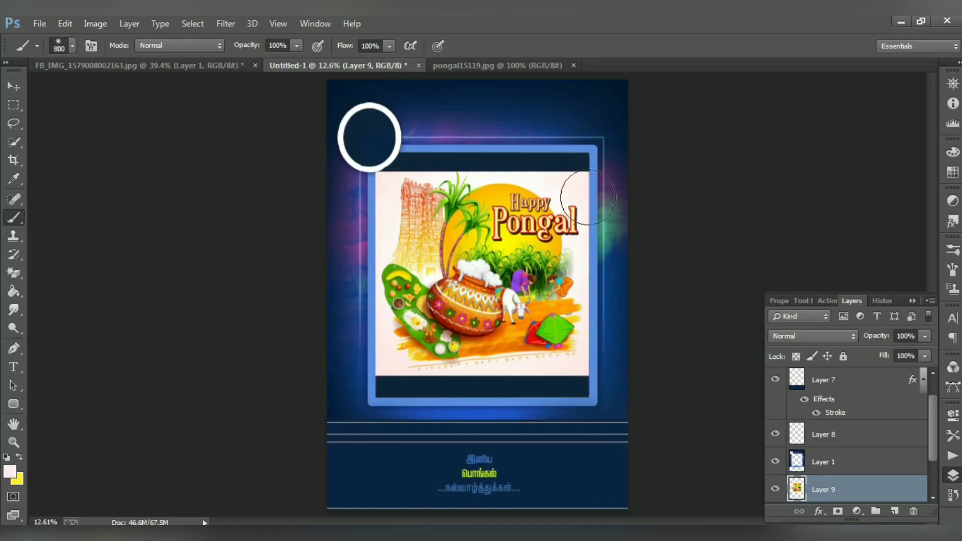
mouse_move(572, 161)
left_mouse_down()
mouse_move(517, 151)
mouse_move(556, 153)
mouse_move(537, 146)
mouse_move(491, 149)
mouse_move(499, 147)
mouse_move(492, 139)
mouse_move(451, 146)
mouse_move(494, 150)
mouse_move(399, 143)
mouse_move(408, 145)
mouse_move(365, 144)
left_mouse_up()
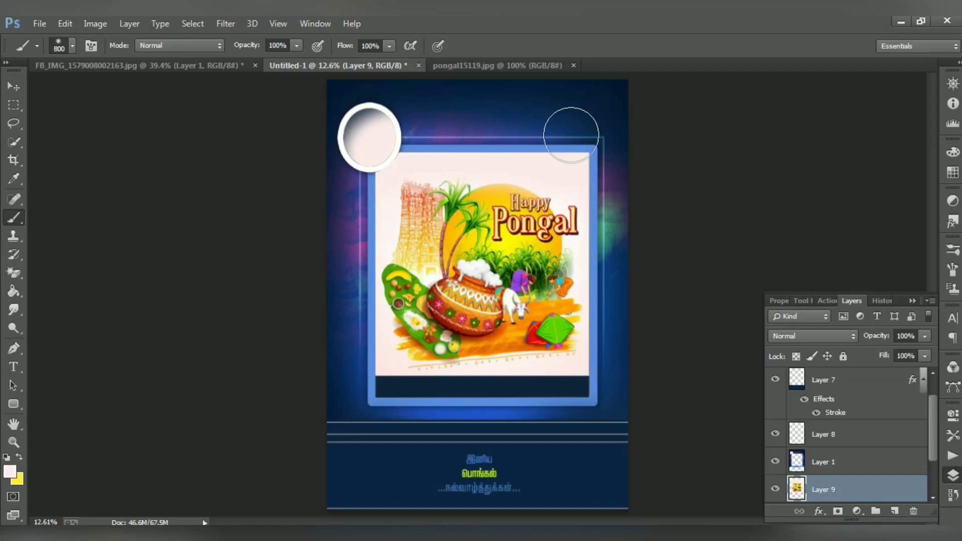
Step: Select the dark strip below the Pongal image with a rectangular marquee, fill it with the pale pink and deselect
key("ctrl+plus")
key("ctrl+plus")
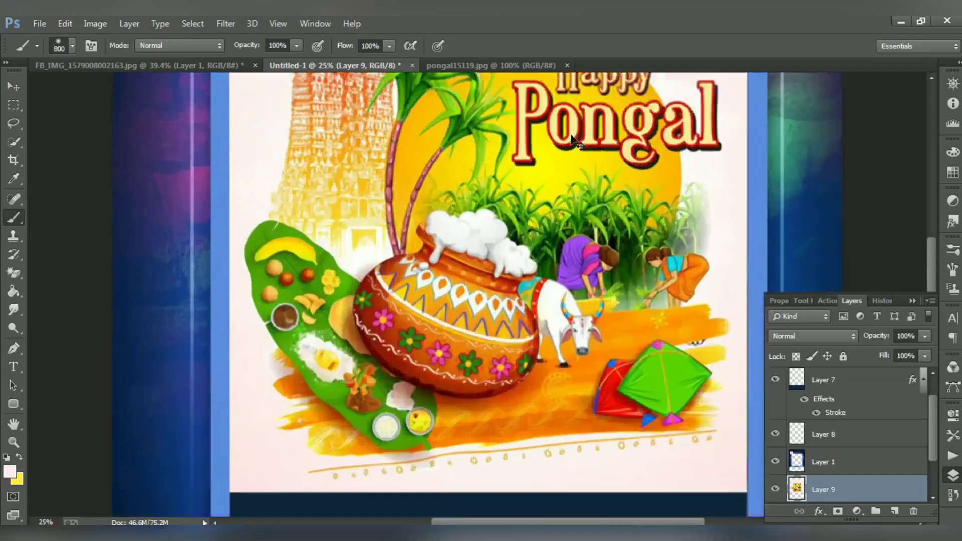
key("ctrl+plus")
scroll(173, 241, "down", 5)
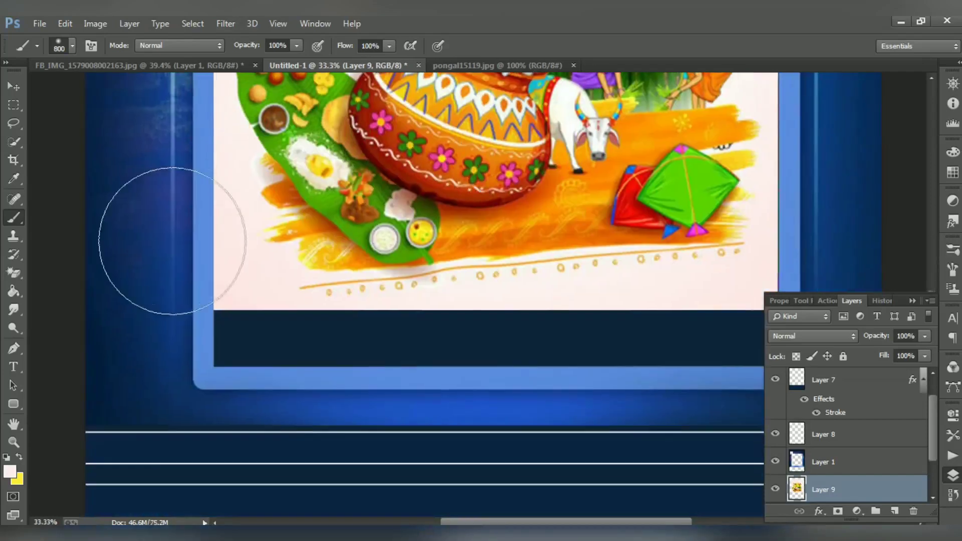
left_click(14, 104)
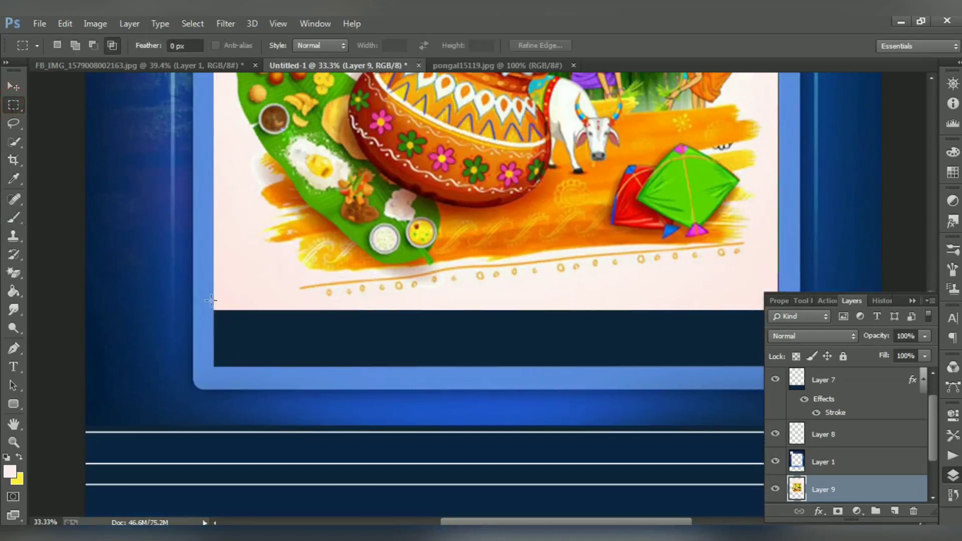
mouse_move(209, 298)
left_mouse_down()
mouse_move(313, 328)
mouse_move(754, 333)
mouse_move(774, 376)
left_mouse_up()
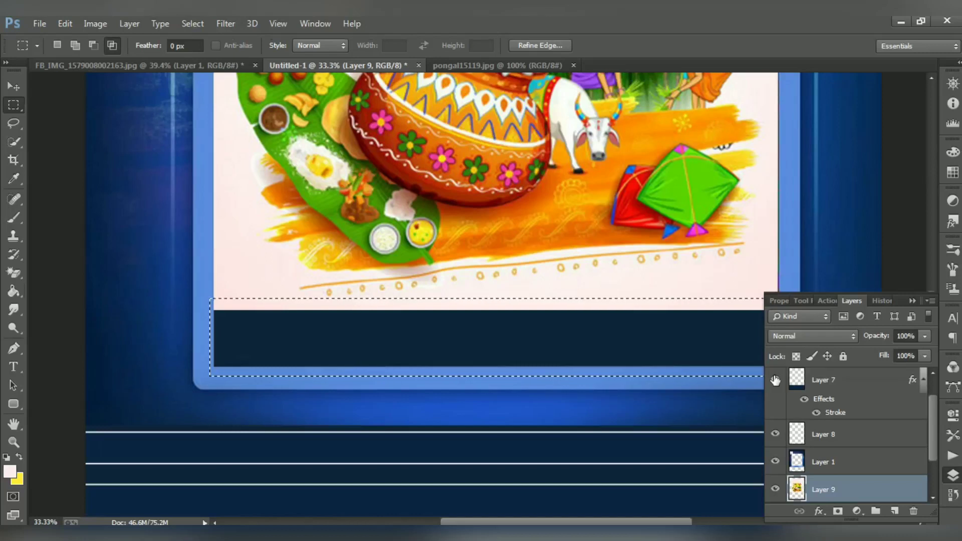
key("g")
left_click(642, 341)
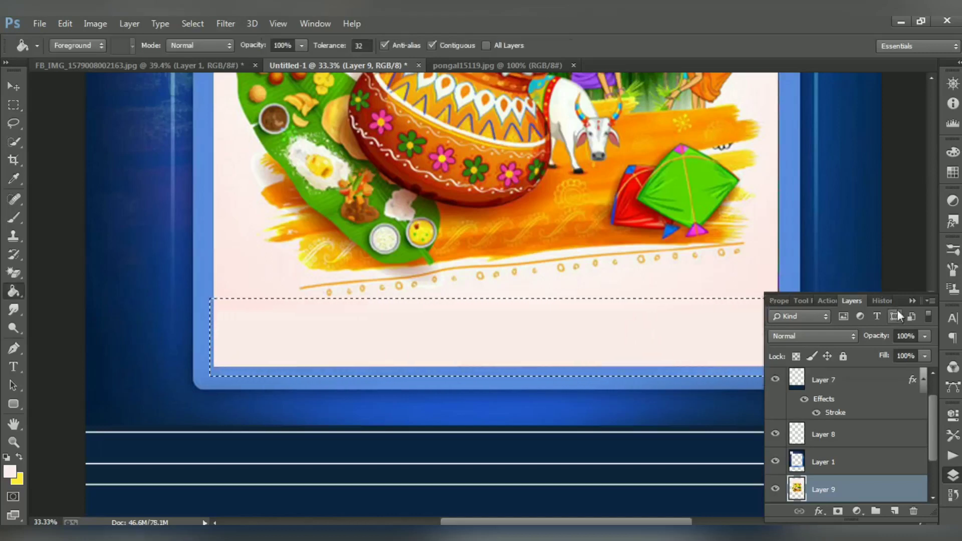
key("ctrl+d")
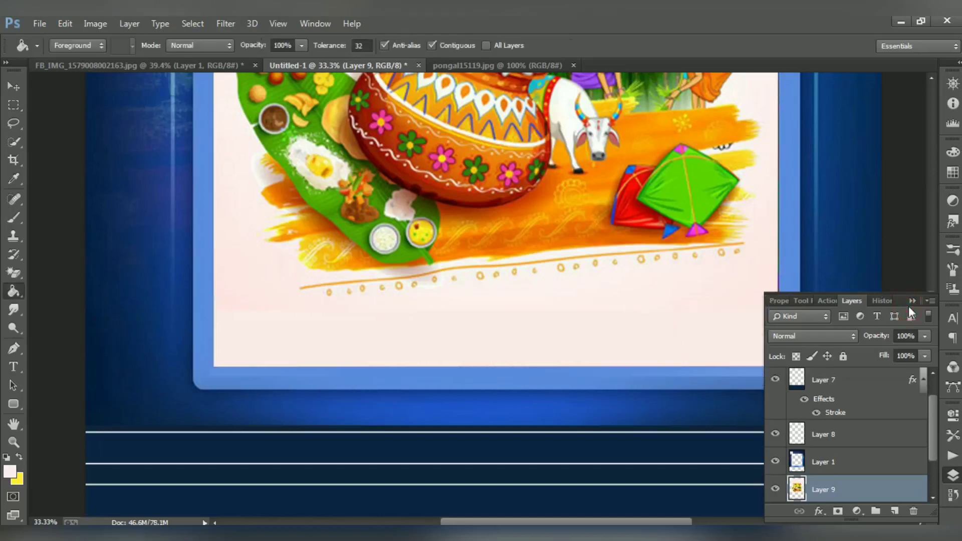
Step: Try to fill a narrow rectangular selection along the frame's right inner edge with the pale pink
left_click(912, 301)
left_click_drag(736, 377, 632, 396)
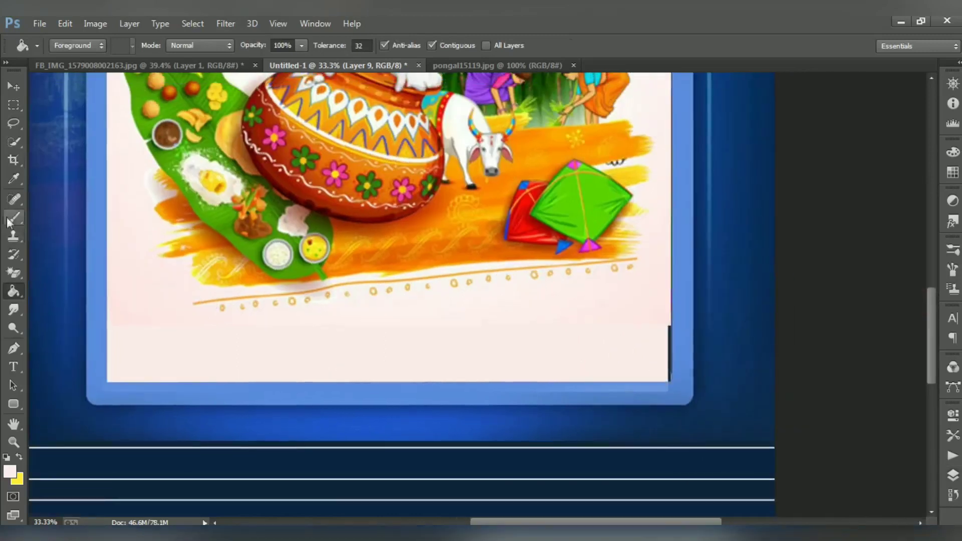
left_click(13, 105)
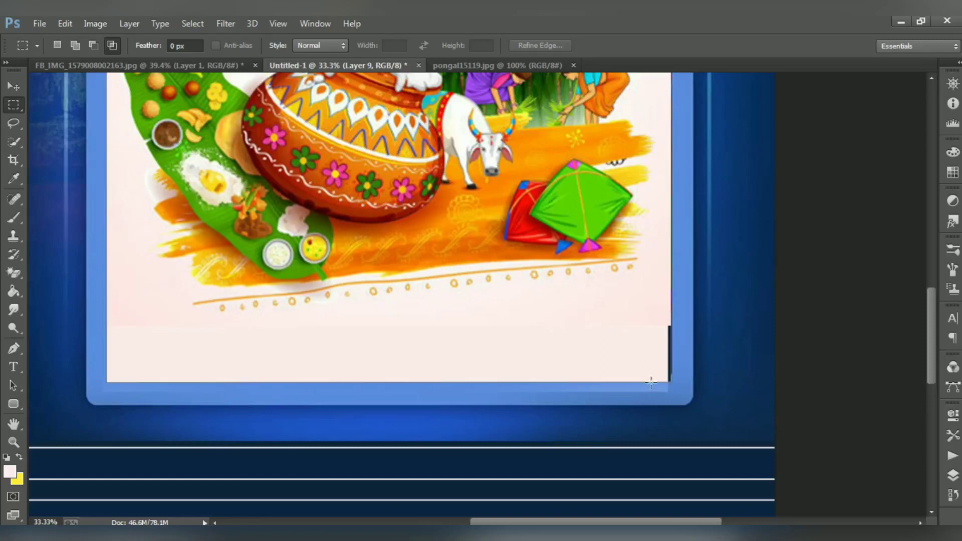
left_click_drag(654, 375, 680, 125)
left_click(660, 165)
key("ctrl+z")
key("g")
left_click(667, 171)
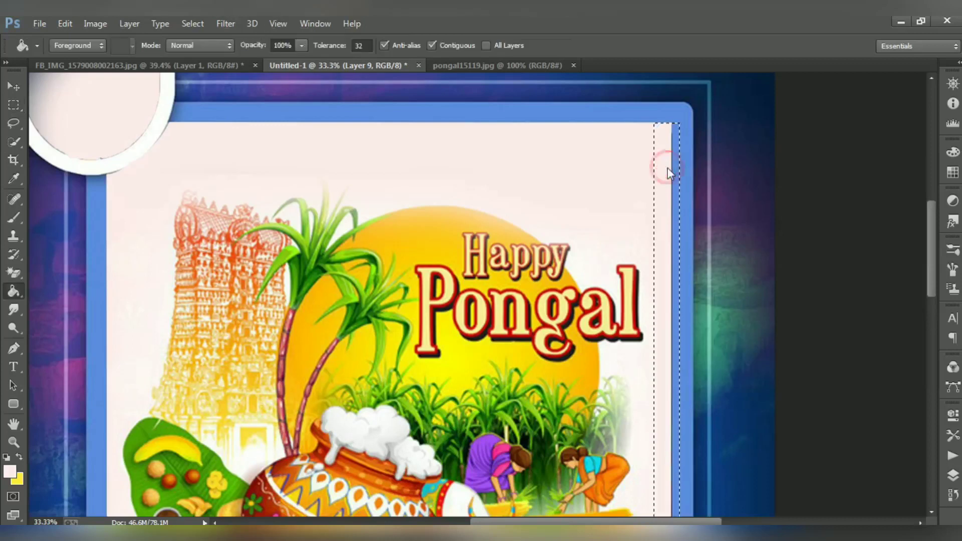
key("ctrl+z")
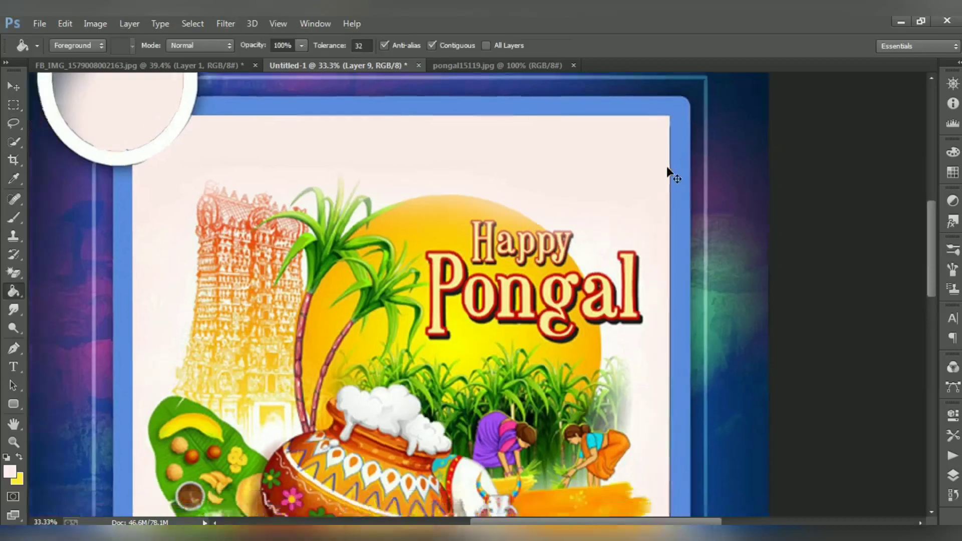
key("ctrl+0")
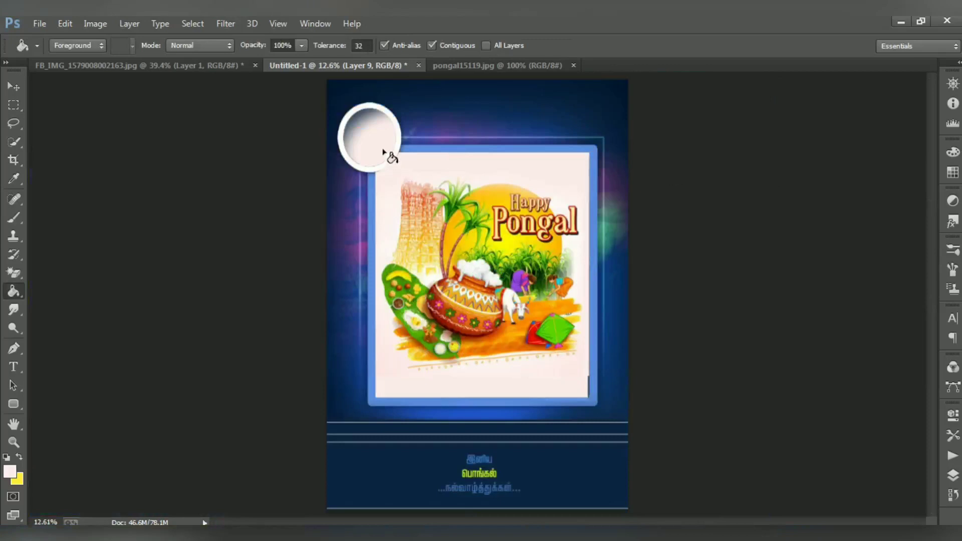
Step: Browse the vasanth files folder on Local Disk (D:) for a portrait to open
key("v")
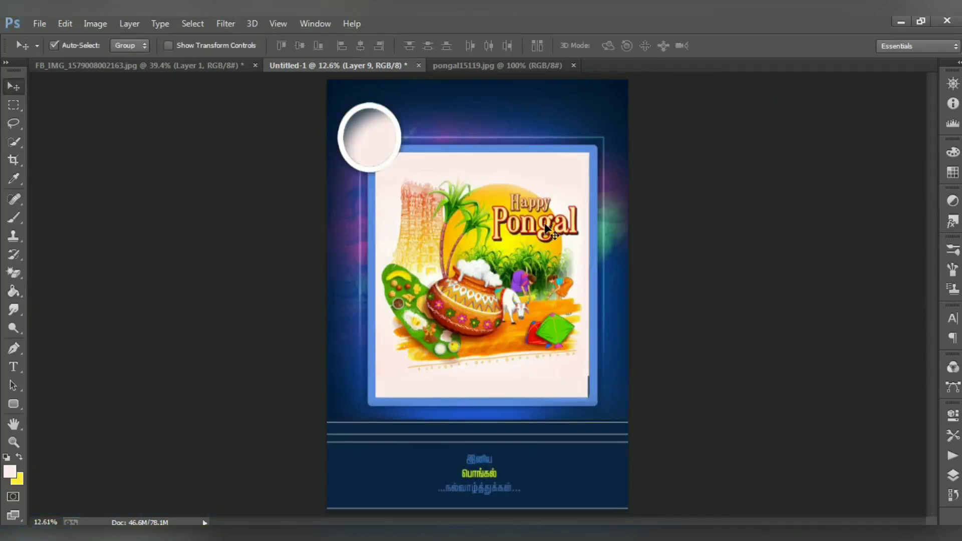
key("ctrl+o")
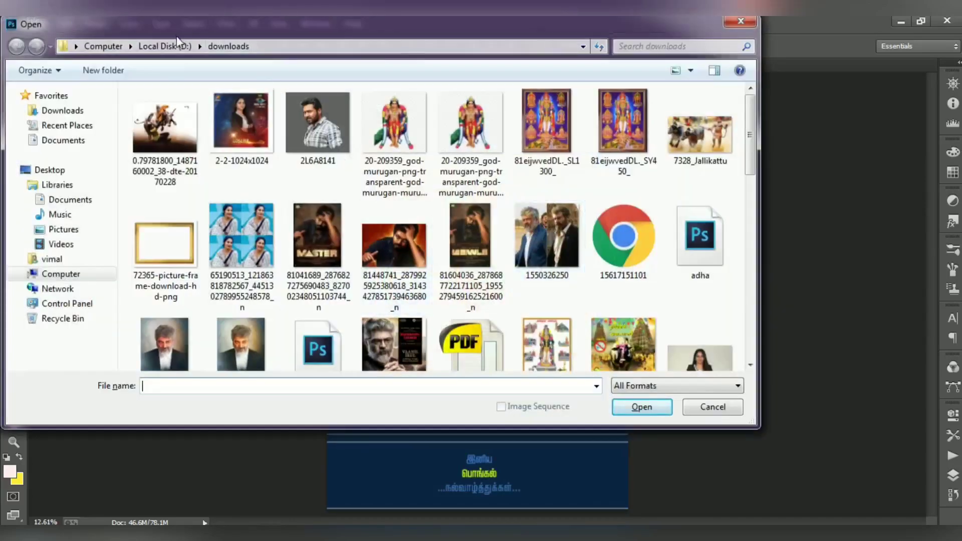
left_click(164, 46)
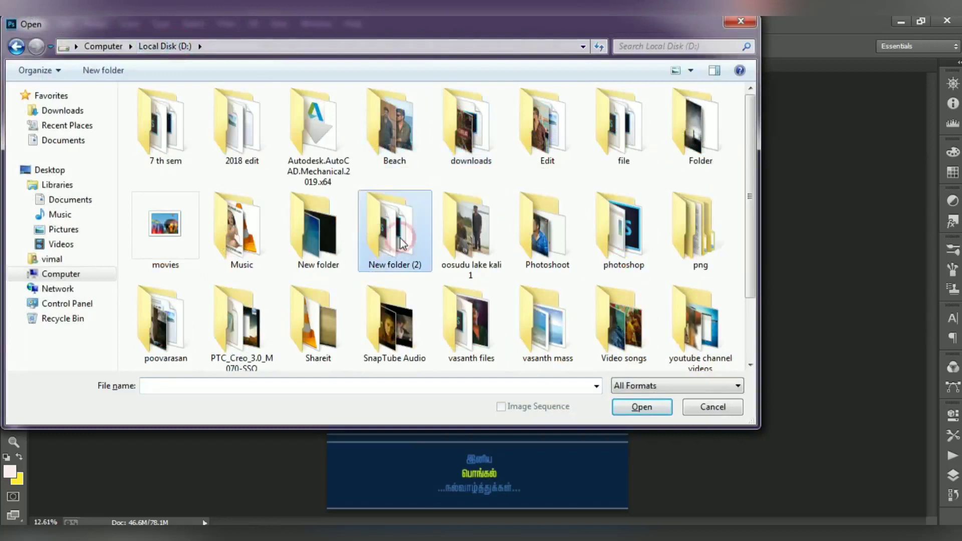
scroll(400, 237, "down", 3)
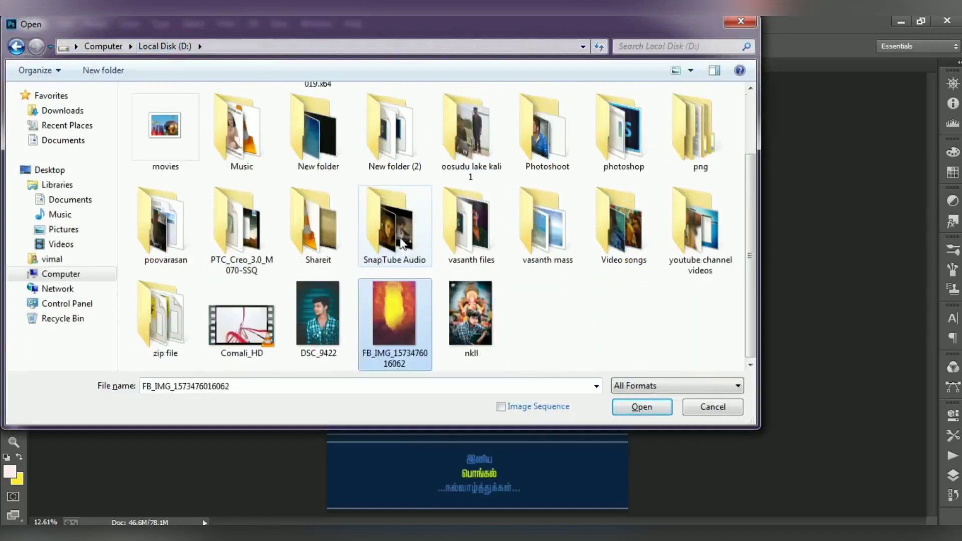
key("Up")
key("Right")
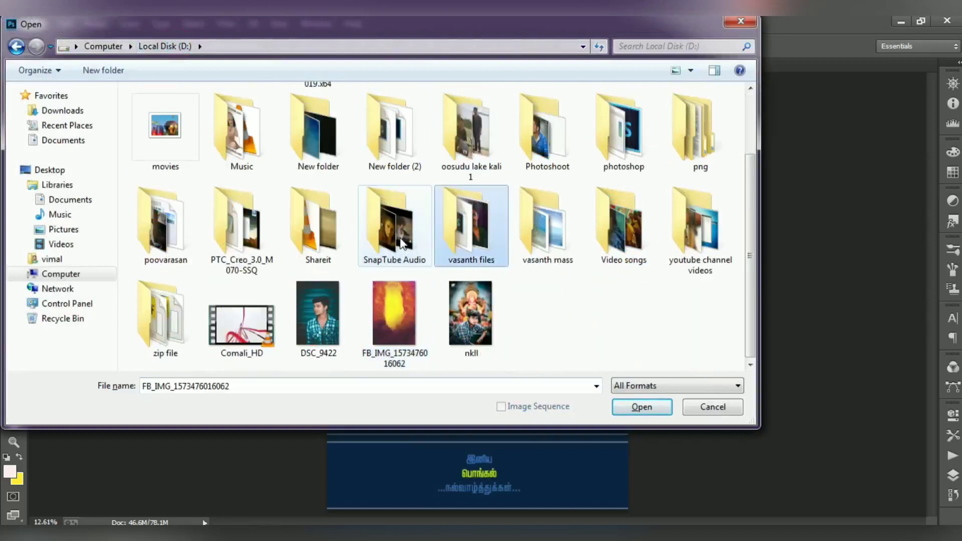
key("Return")
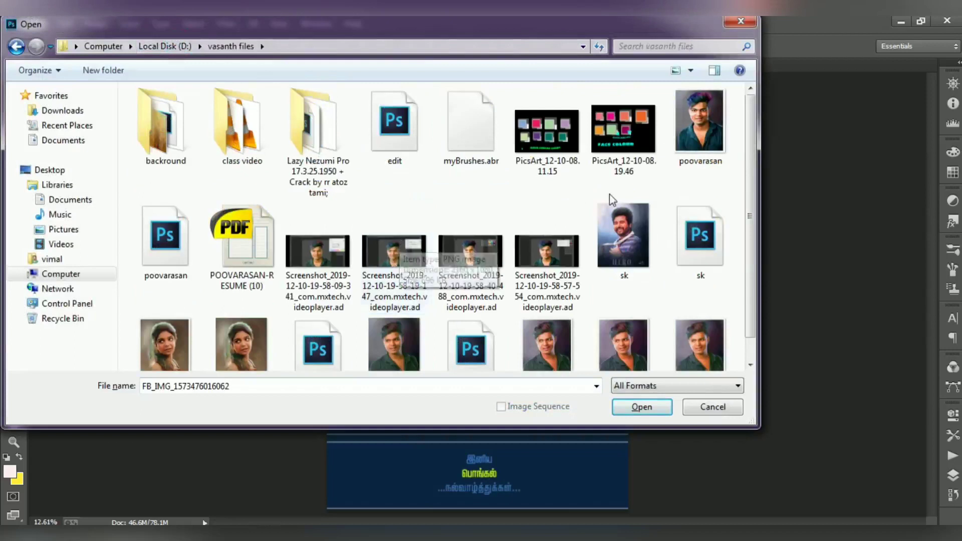
left_click(688, 149)
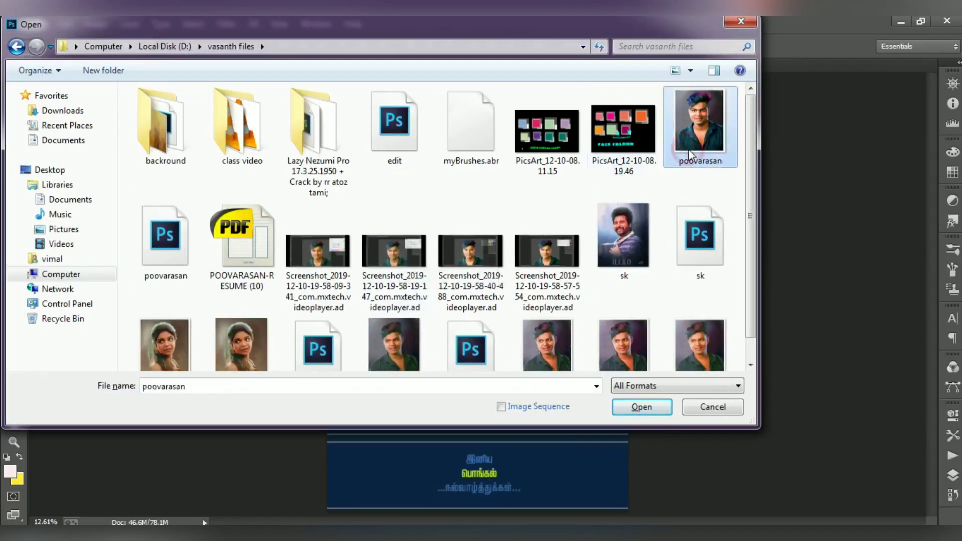
left_click(690, 221)
key("Up")
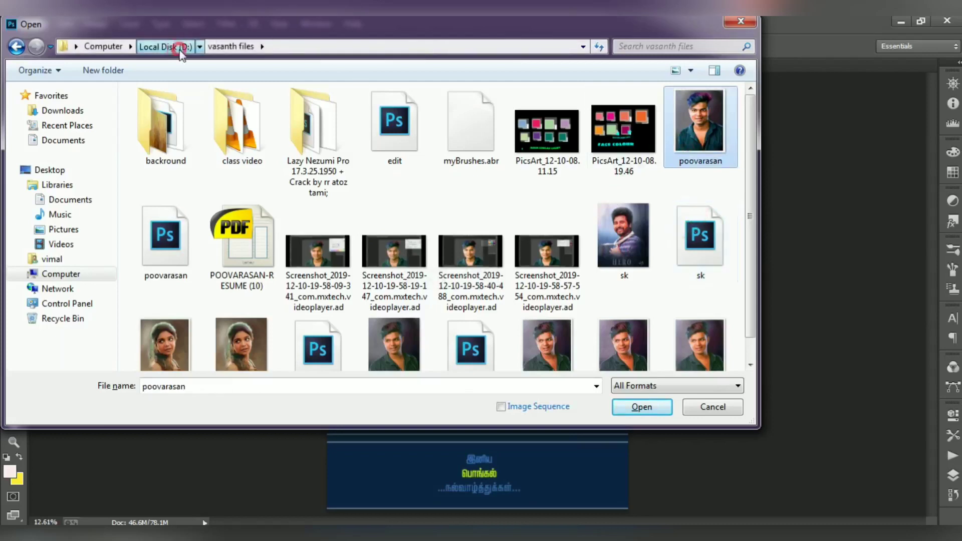
Step: Browse to the psd rar files folder on Local Disk (E:) for a poster containing the portrait cut-out
left_click(179, 47)
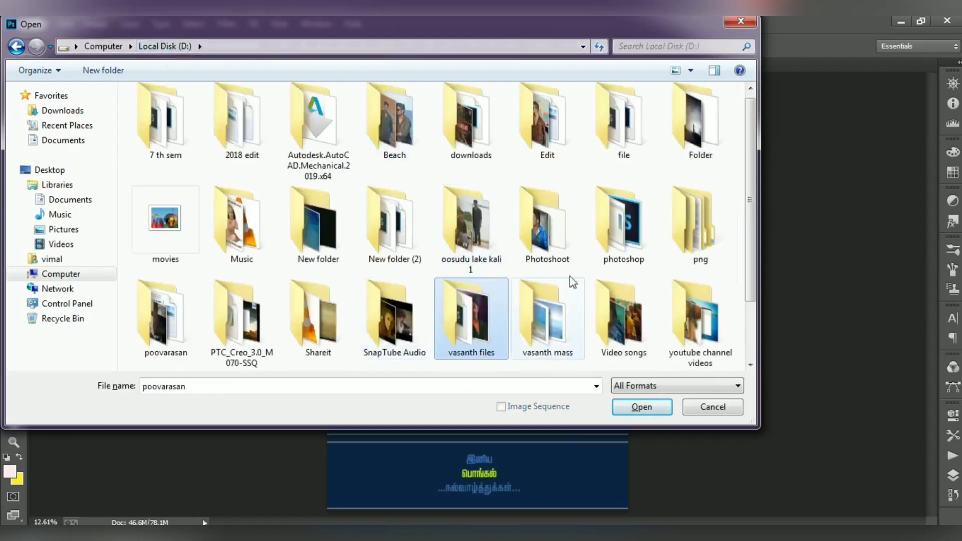
left_click(92, 47)
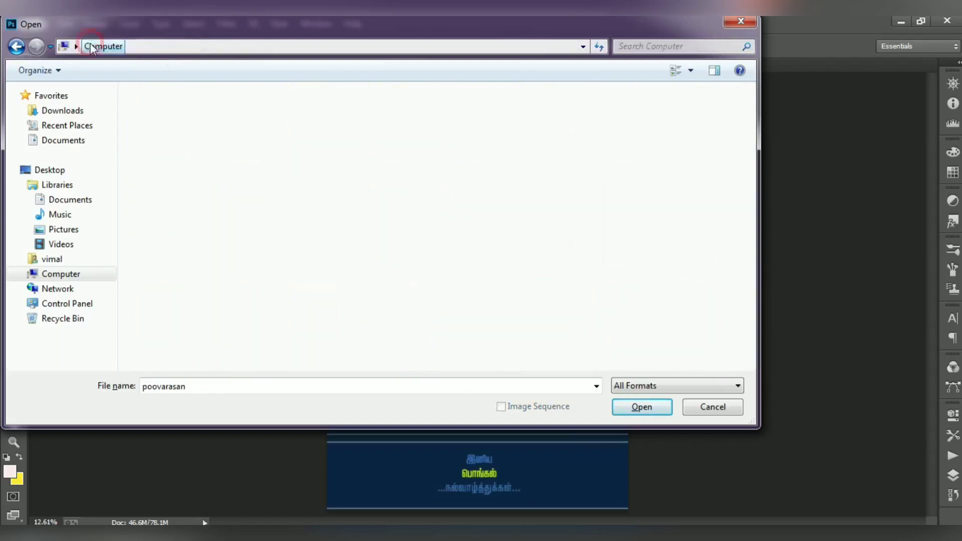
double_click(605, 125)
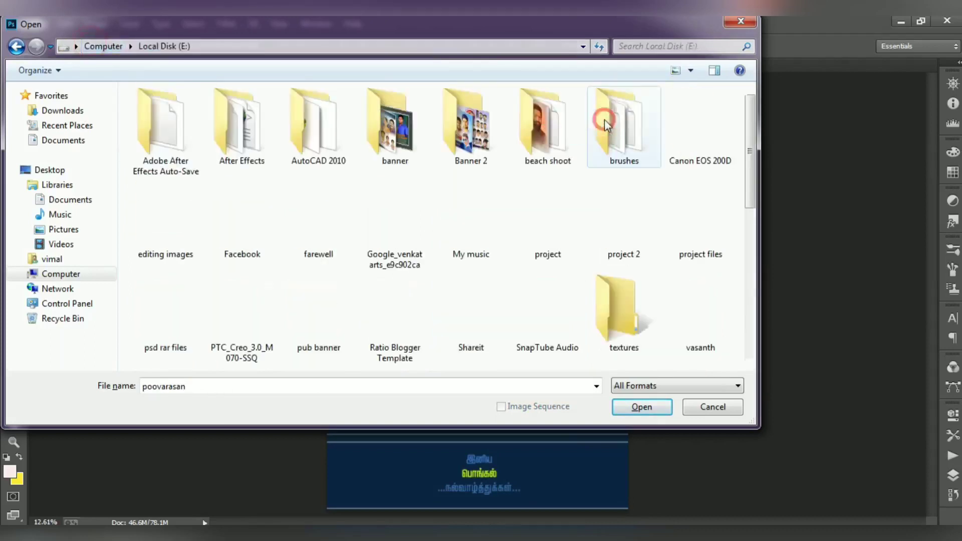
left_click(393, 236)
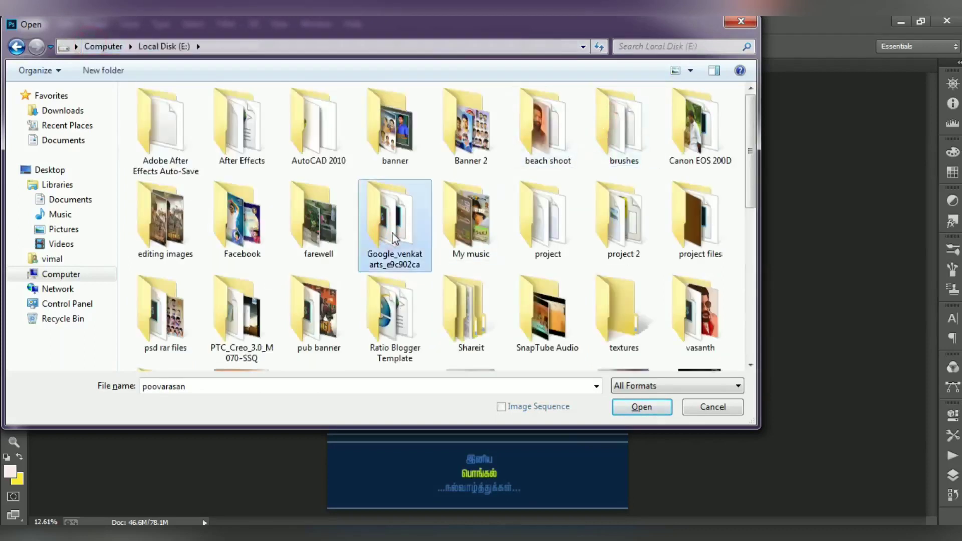
left_click(179, 326)
double_click(179, 327)
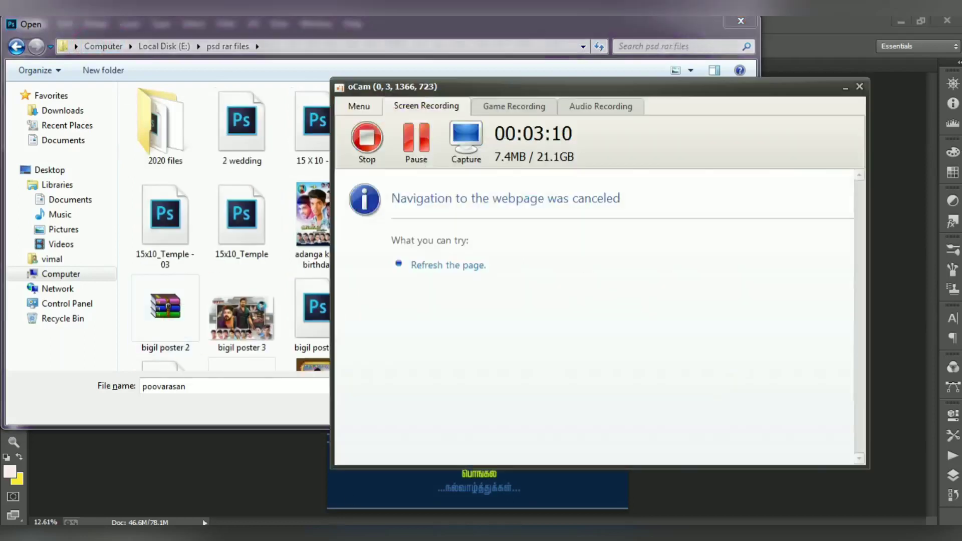
Step: Copy the dark-shirted man's cut-out from bigil poster 2.psd into the Pongal poster's lower-right corner and close the source file
left_click(198, 265)
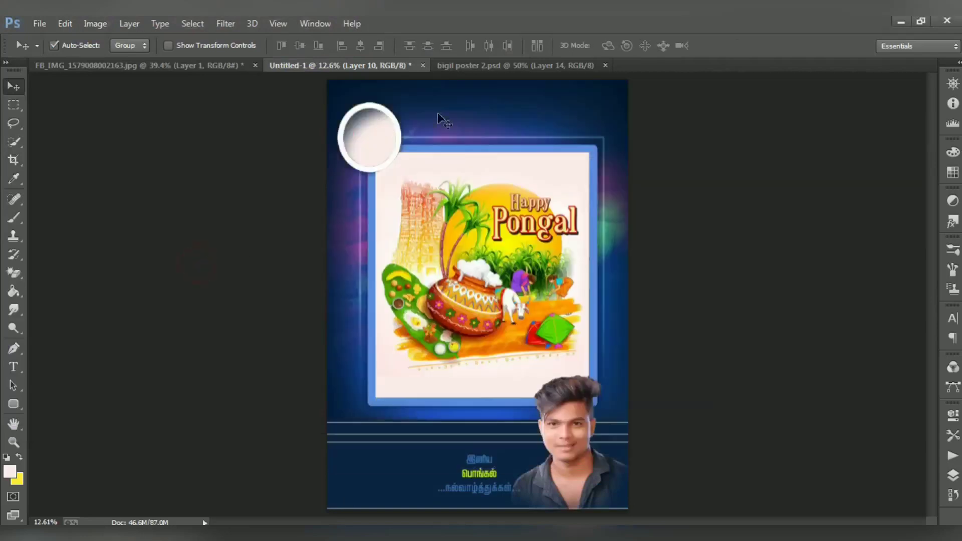
left_click(479, 69)
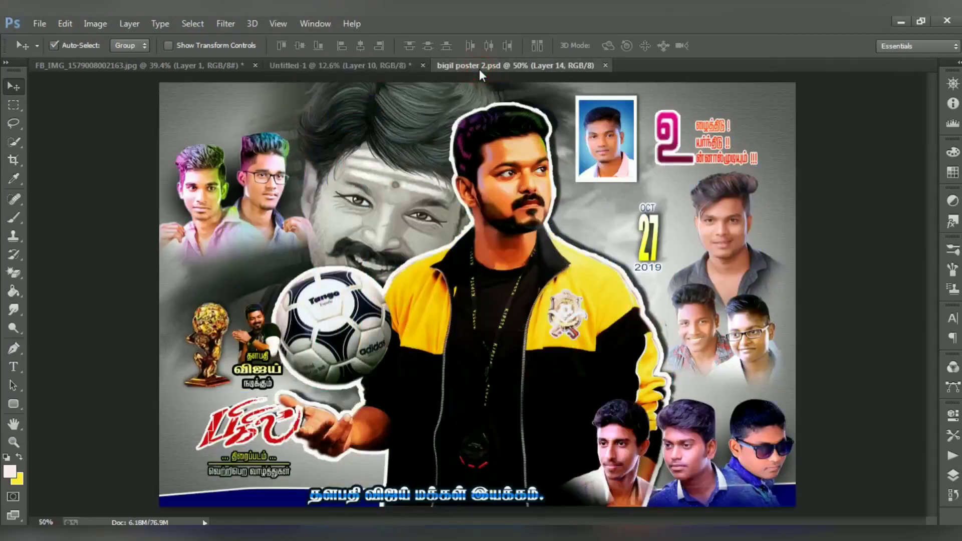
left_click(606, 65)
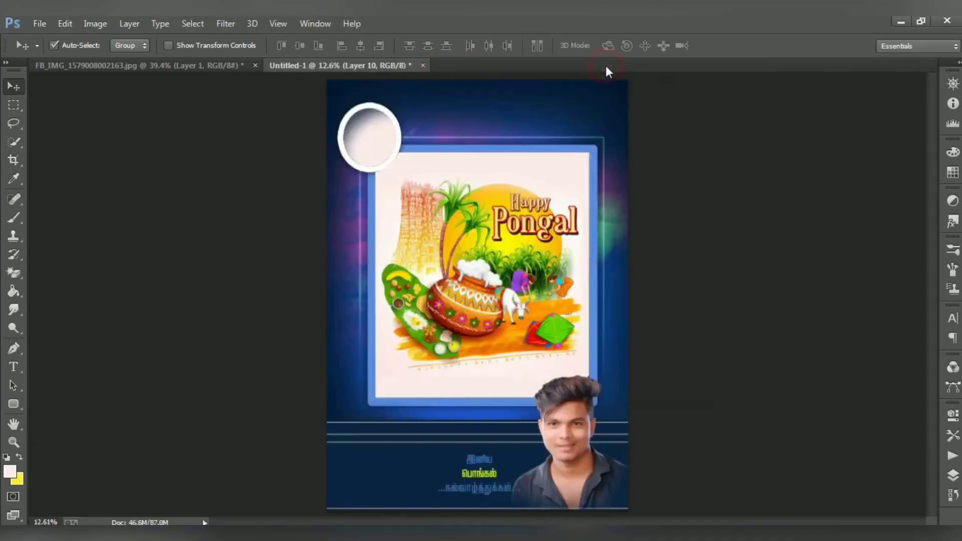
key("ctrl+o")
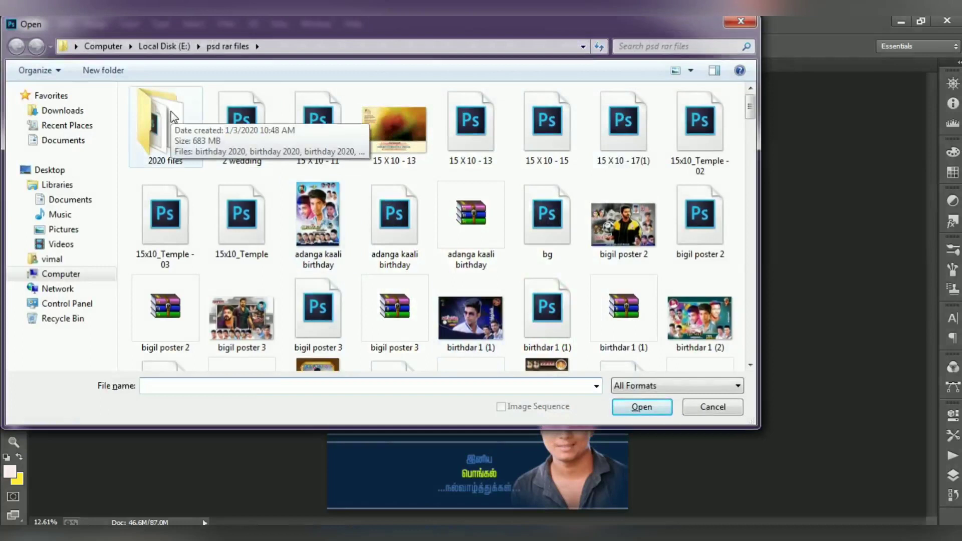
left_click(173, 118)
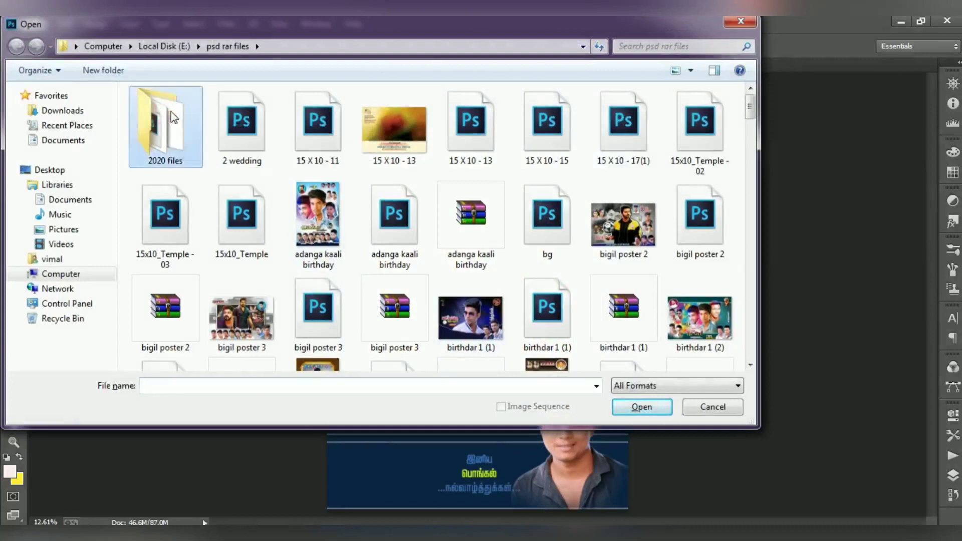
left_click(169, 46)
left_click(103, 46)
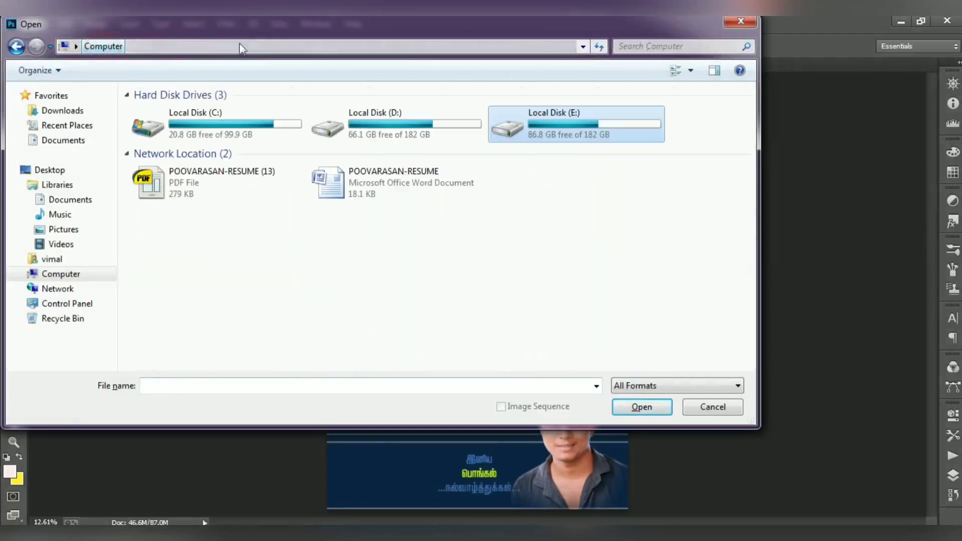
double_click(444, 145)
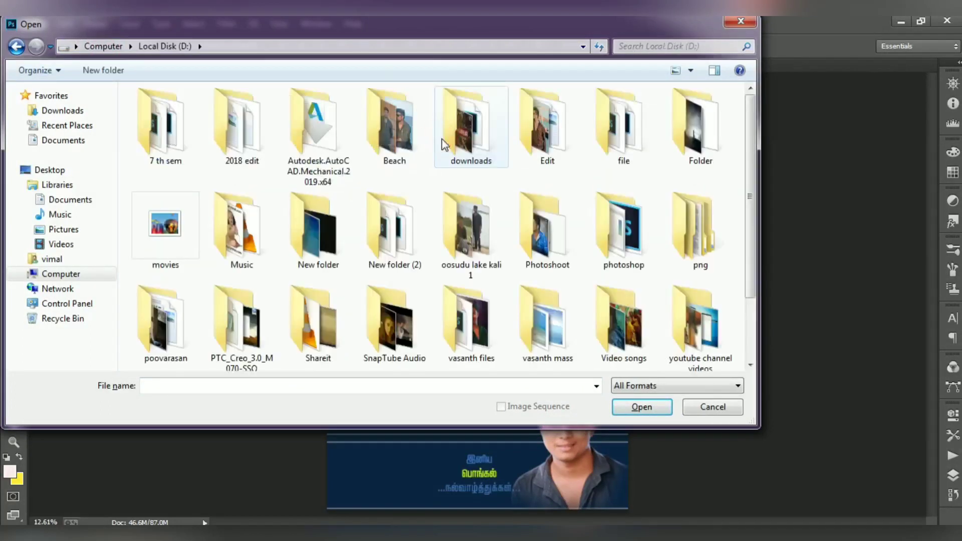
double_click(467, 145)
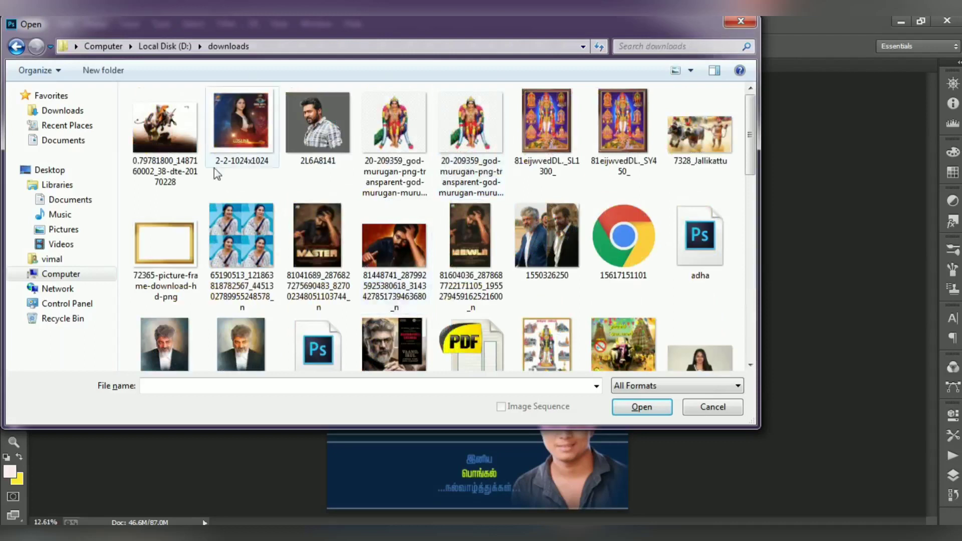
double_click(178, 162)
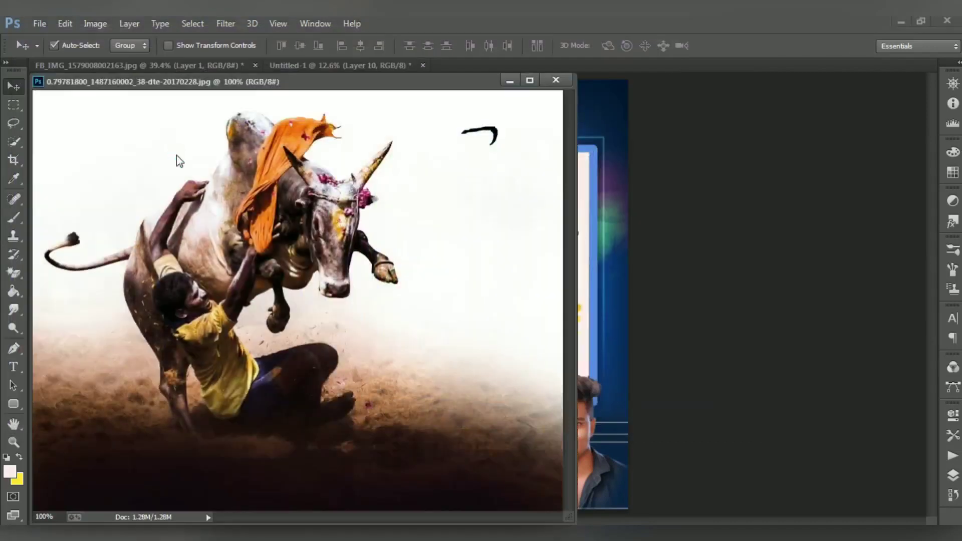
Step: Try to erase the white background around the bull with the Magic Eraser at tolerance 32
key("e")
left_click(177, 156)
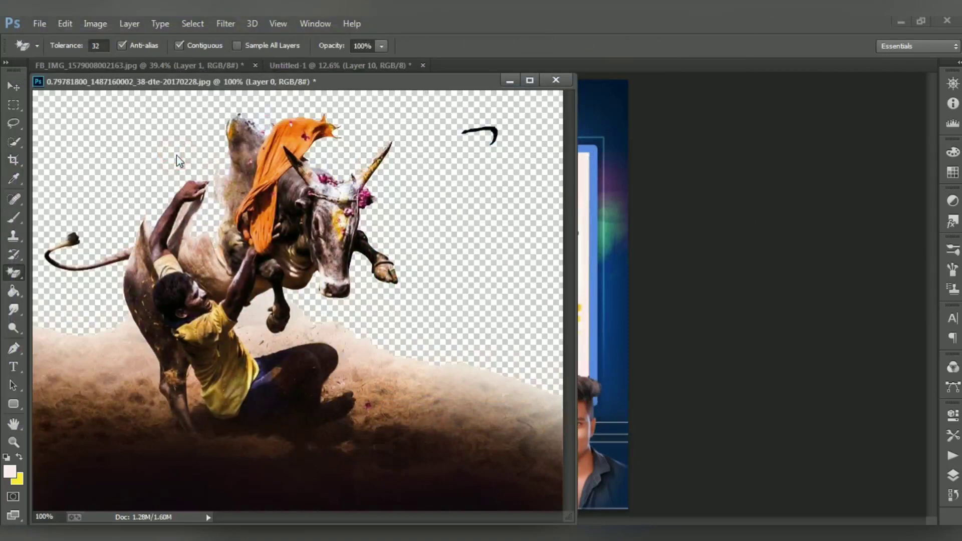
key("ctrl+z")
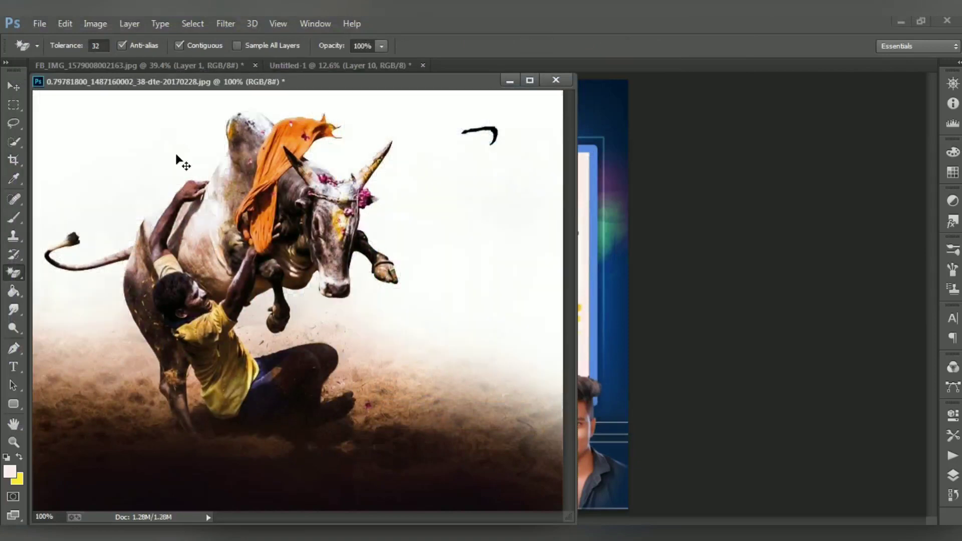
Step: Start a Pen path at the bull's rump and trace it along the man's raised forearm to his fingertips
key("ctrl+plus")
key("ctrl+plus")
key("p")
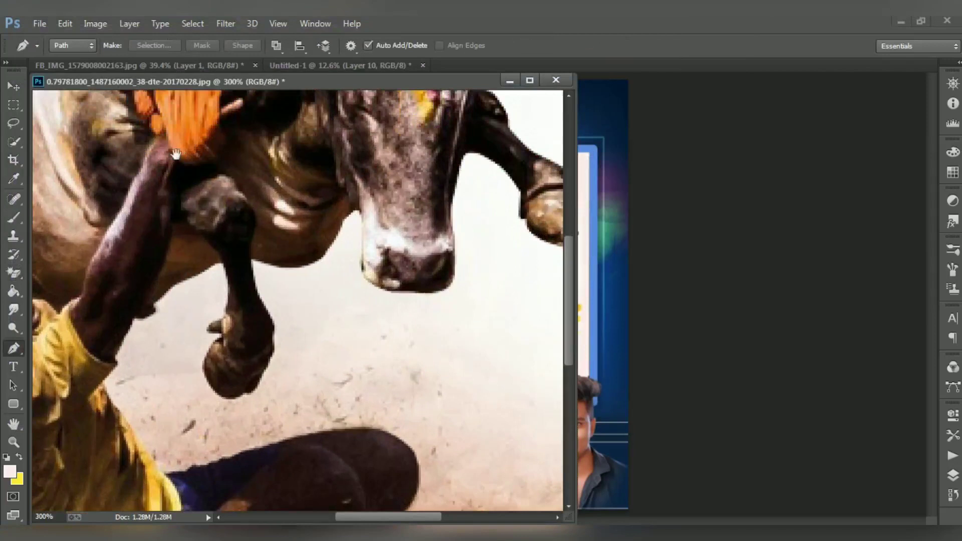
left_click_drag(175, 153, 333, 344)
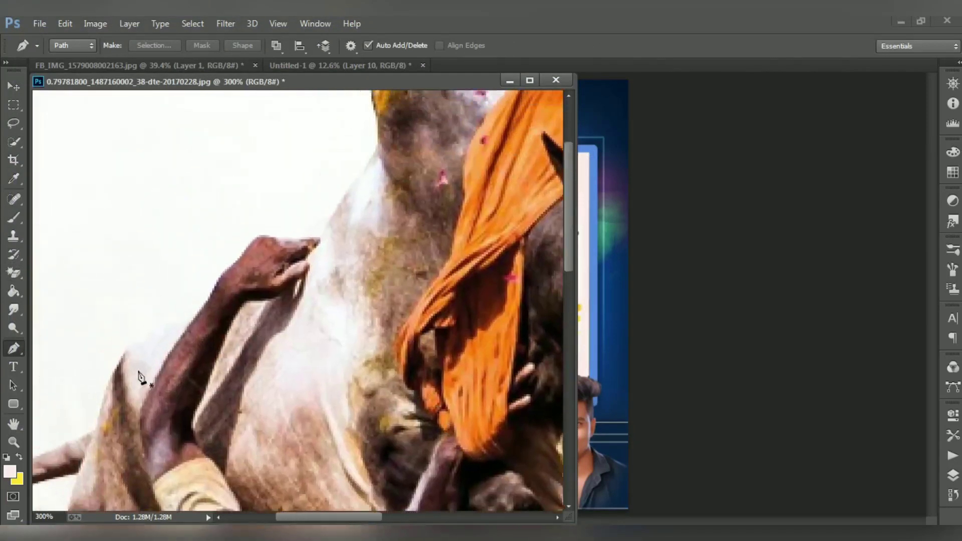
left_click(113, 369)
left_click(132, 350)
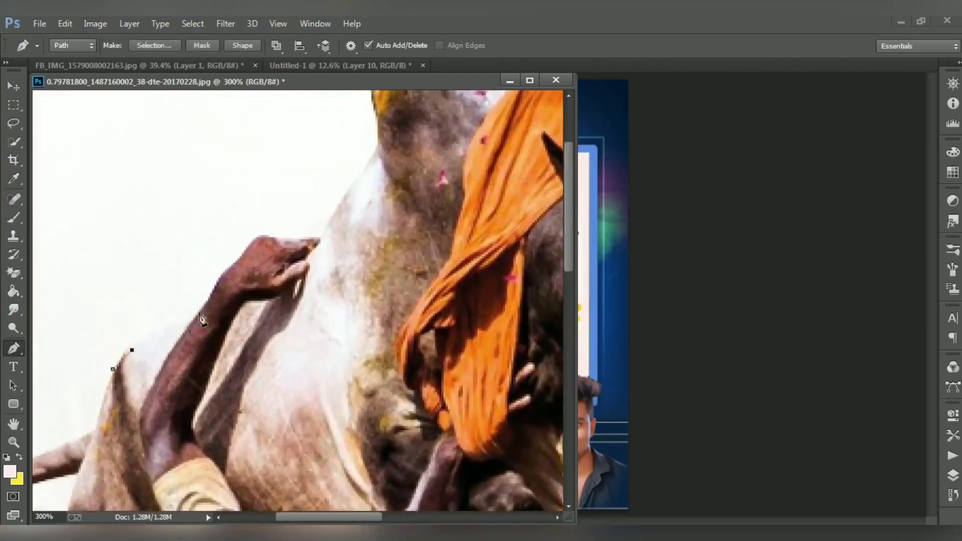
left_click_drag(221, 275, 230, 267)
left_click(258, 236)
left_click(302, 237)
left_click(319, 235)
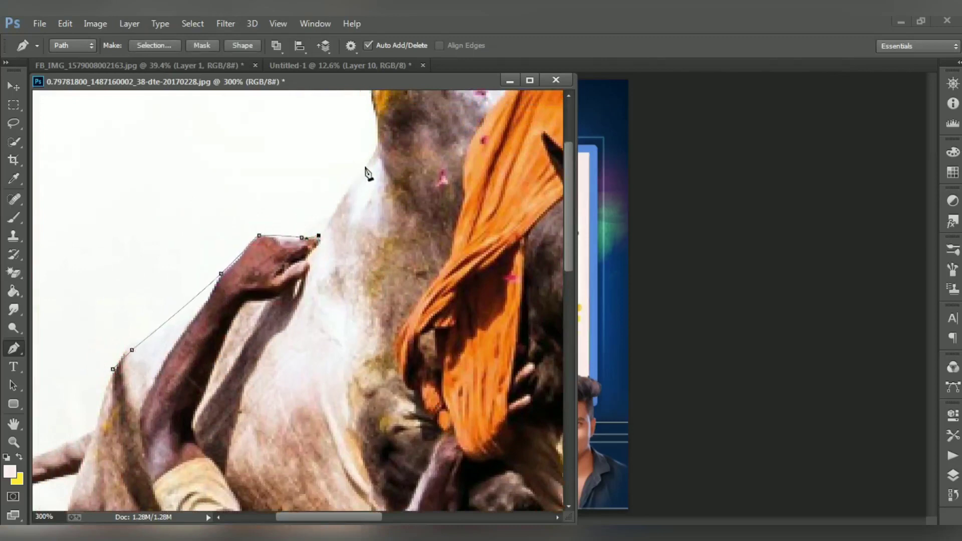
Step: Continue the Pen path up the bull's neck, around its white hump and down through the body
left_click(376, 151)
left_click_drag(376, 150, 336, 206)
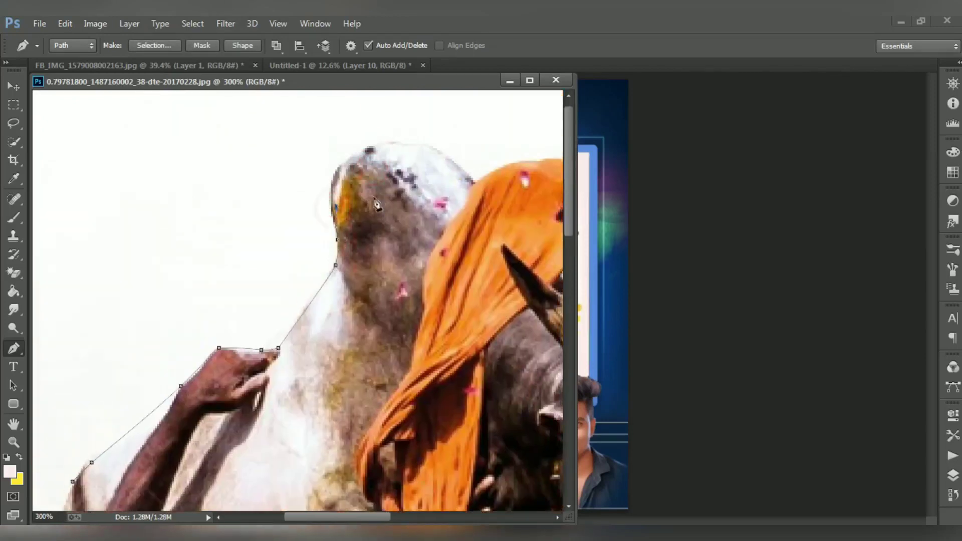
left_click(539, 305)
left_click_drag(540, 306, 560, 149)
left_click_drag(547, 257, 542, 308)
left_click(504, 445)
scroll(521, 444, "down", 3)
scroll(521, 444, "left", 2)
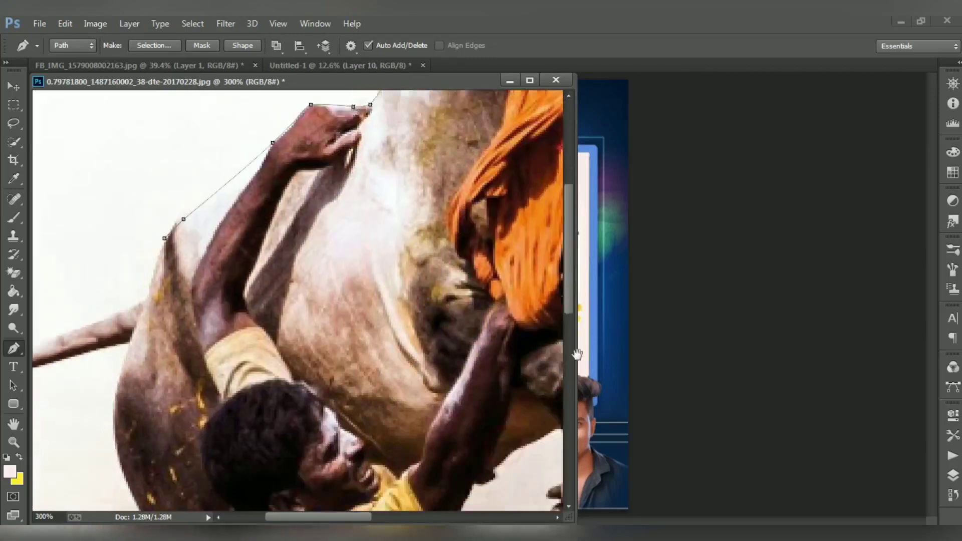
Step: Close the path at the bull's rump, convert it to a selection and copy that area to a new layer
left_click(507, 451)
left_click(375, 451)
left_click(229, 390)
left_click(166, 250)
key("ctrl+Return")
key("ctrl+j")
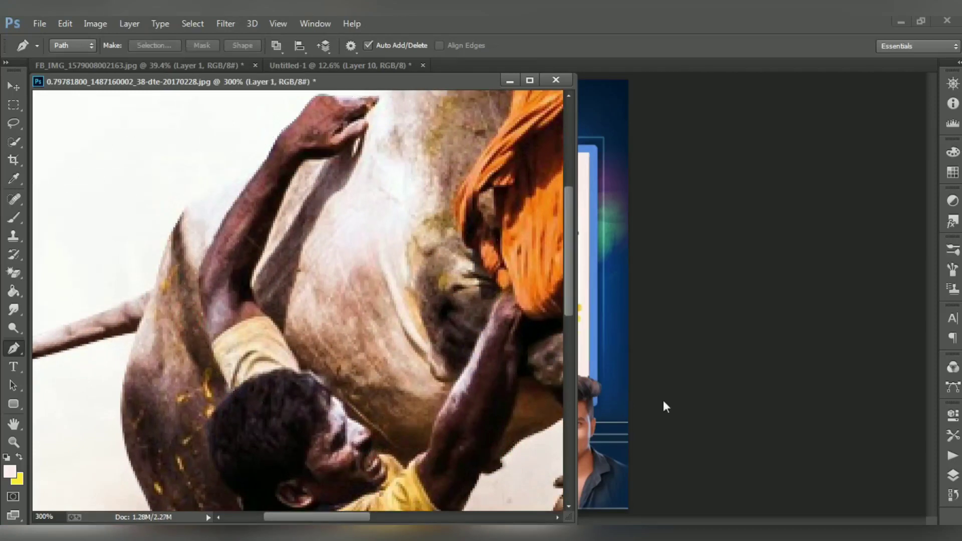
Step: Erase the white backdrop on the Background layer with the Magic Eraser at tolerance 32
key("ctrl+0")
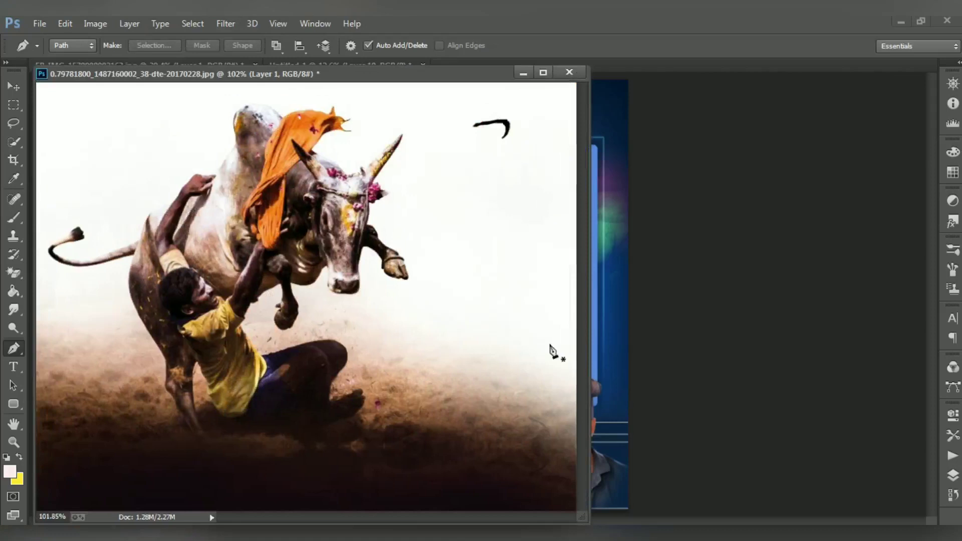
left_click(953, 475)
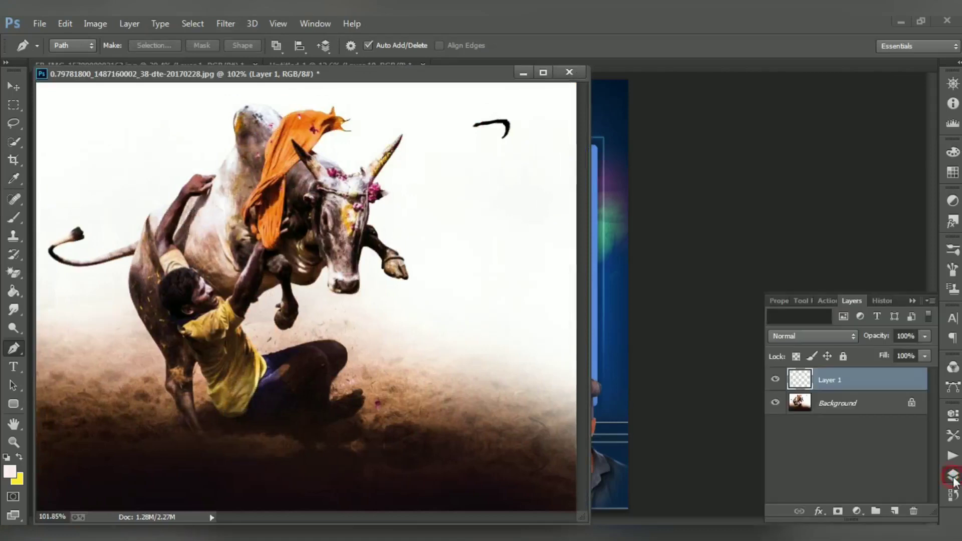
left_click(818, 406)
key("w")
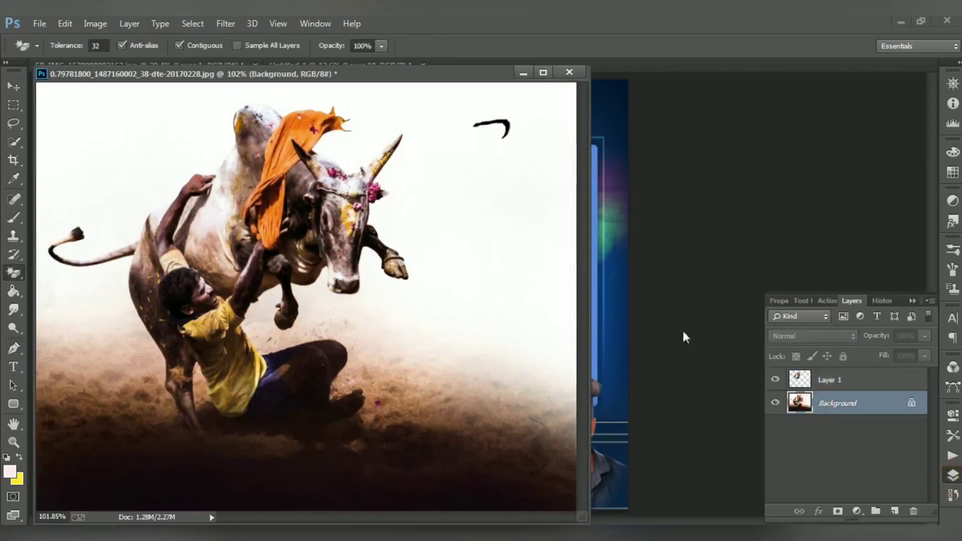
left_click(555, 259)
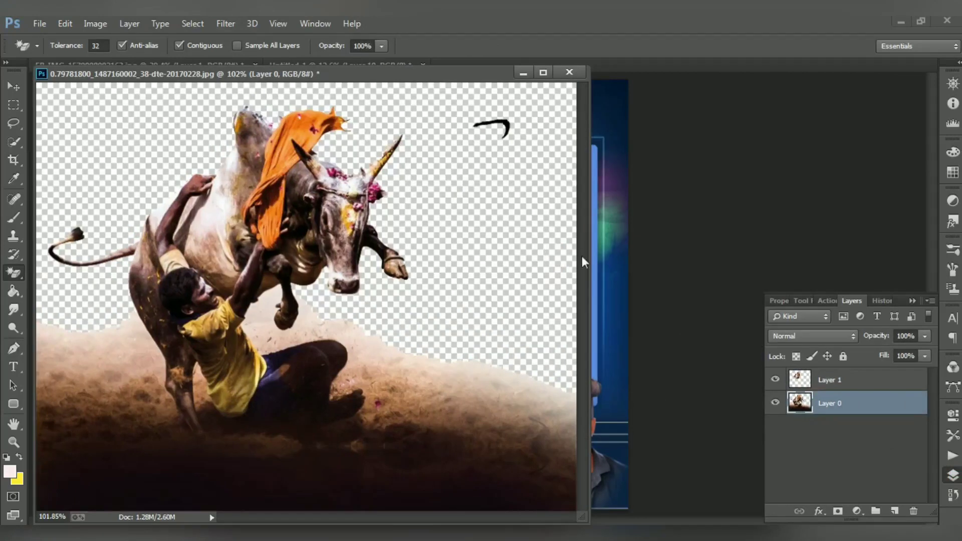
Step: Merge Layer 1 with Layer 0 and copy the bull-taming cut-out into the lower-left corner of the Untitled-1 poster
left_click(828, 379, "shift")
key("ctrl+e")
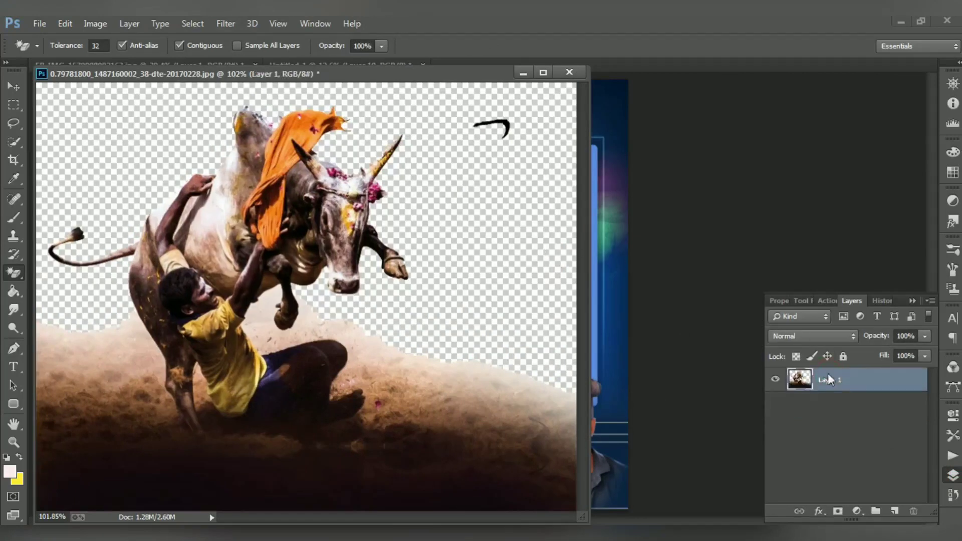
left_click_drag(450, 78, 578, 73)
key("v")
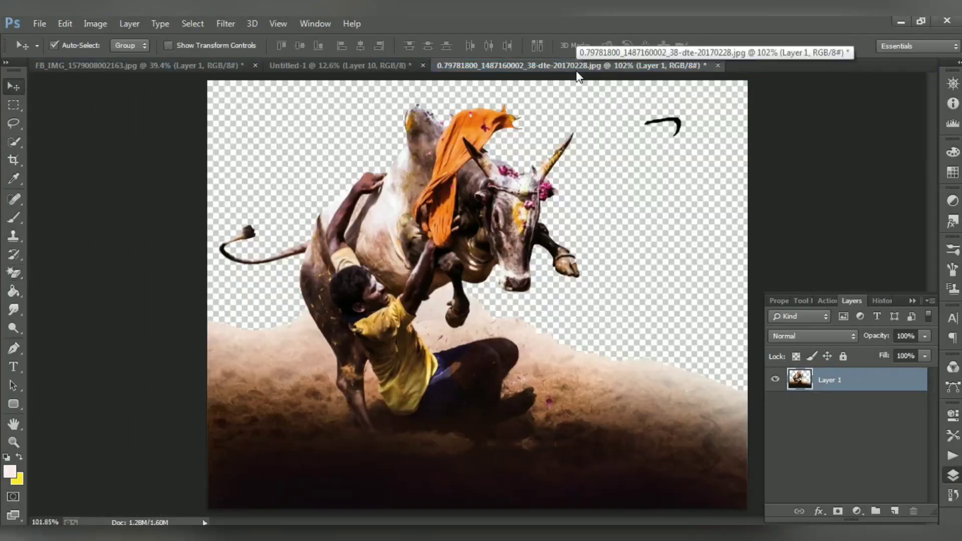
left_click_drag(465, 200, 363, 502)
Step: Enlarge the bull-taming cut-out and fit it into the poster's lower-left corner
key("ctrl+t")
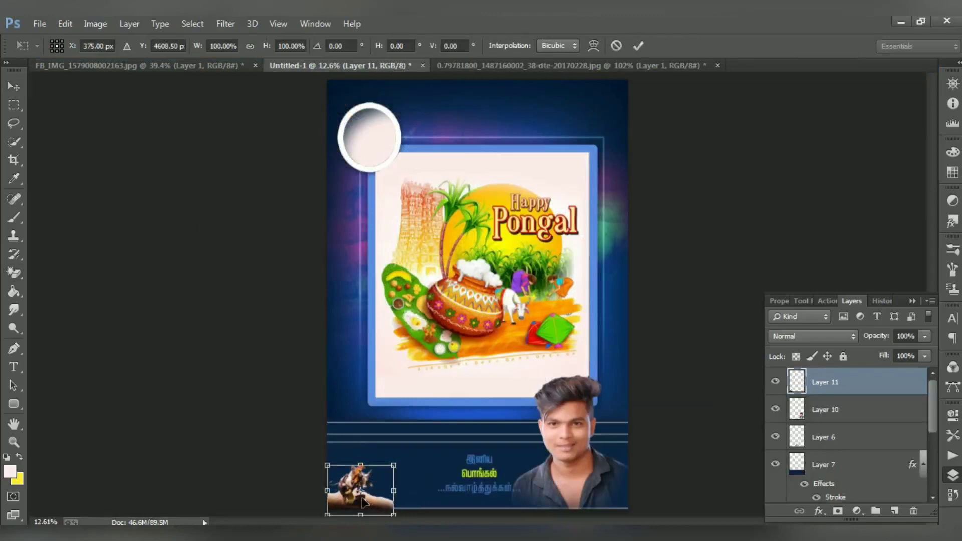
left_click_drag(392, 465, 418, 450)
left_click_drag(389, 480, 398, 483)
key("Return")
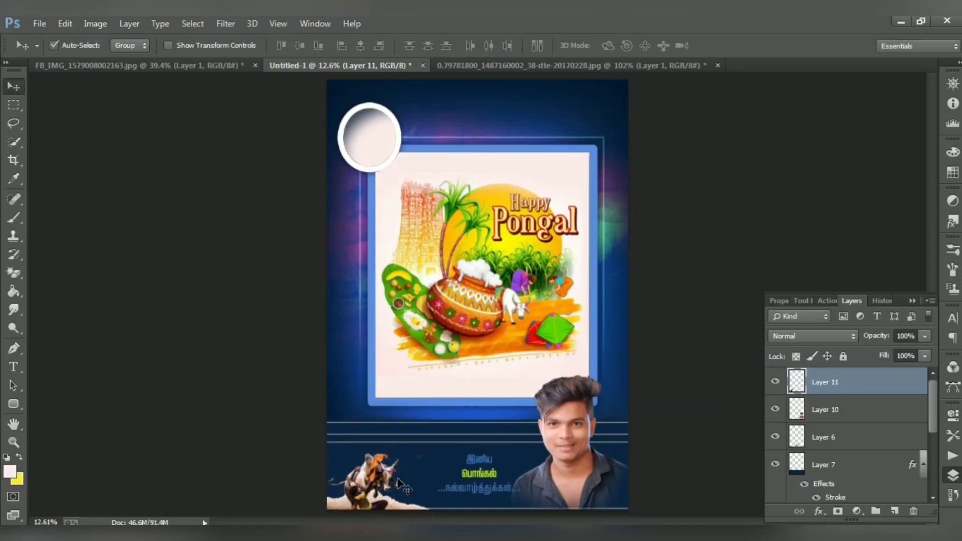
Step: Erase the stray black mark beside the bull on Layer 11 with the standard Eraser at 400 px
key("ctrl+plus")
key("ctrl+plus")
key("ctrl+plus")
key("ctrl+plus")
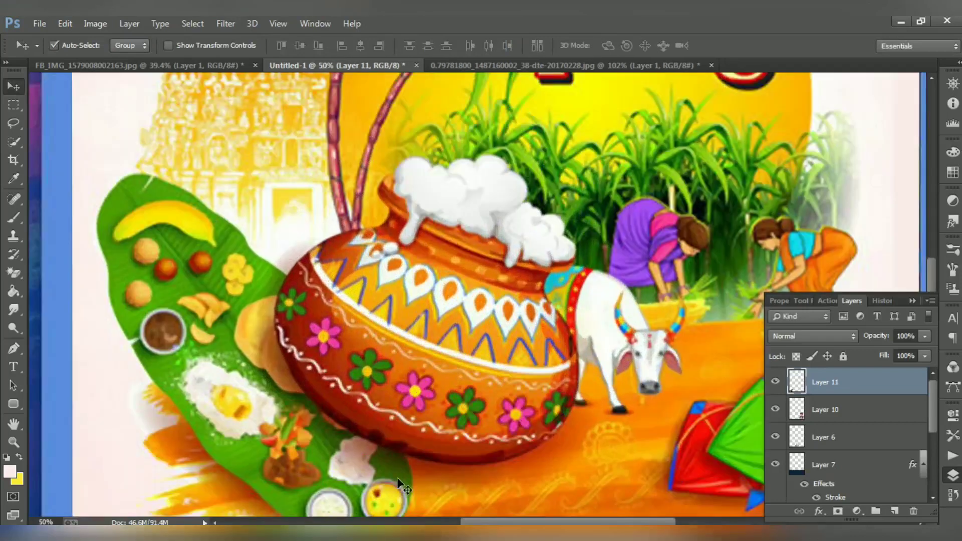
left_click_drag(395, 412, 501, 315)
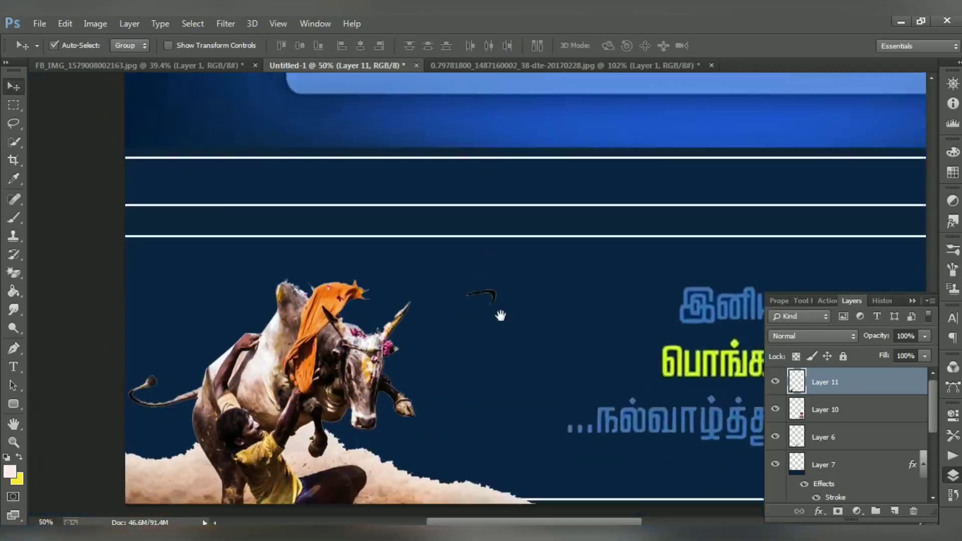
key("e")
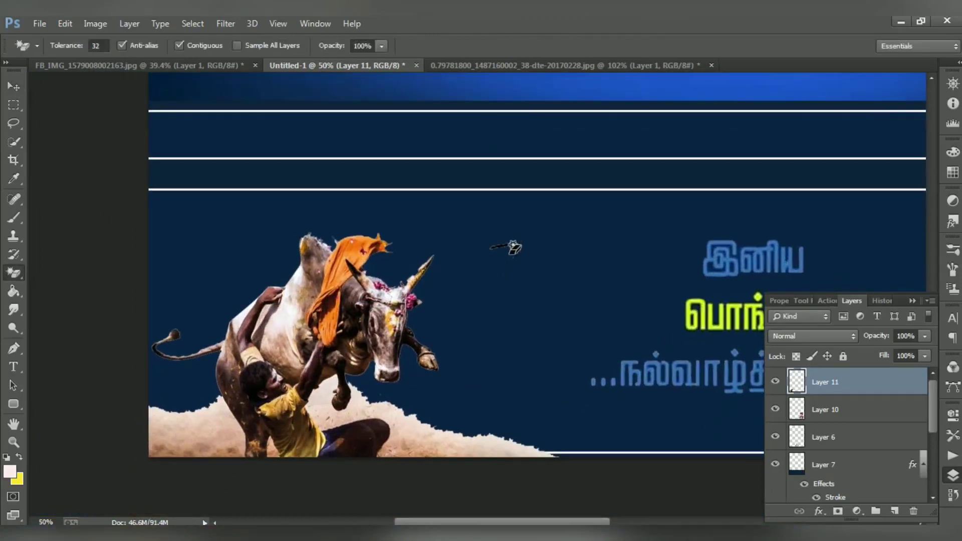
left_click(13, 290)
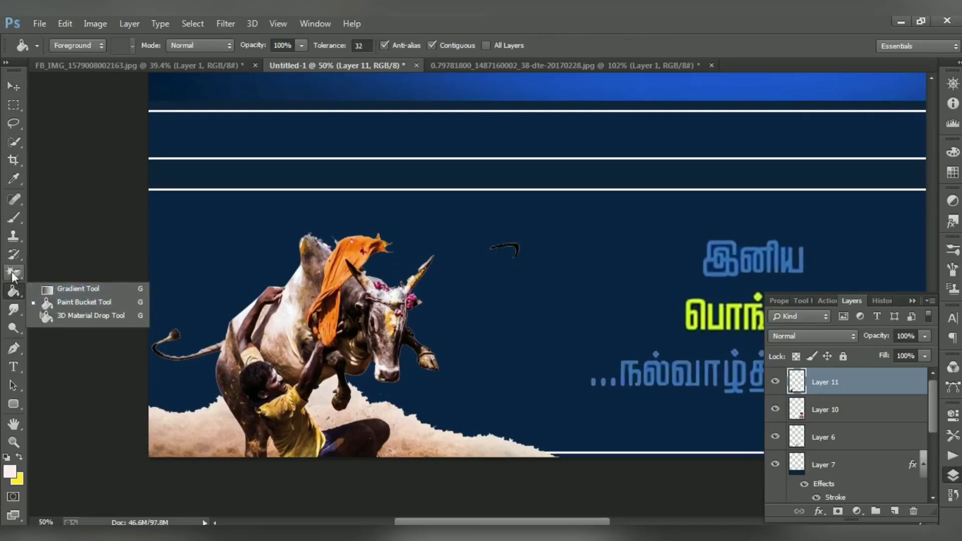
left_click(14, 273)
left_click(70, 271)
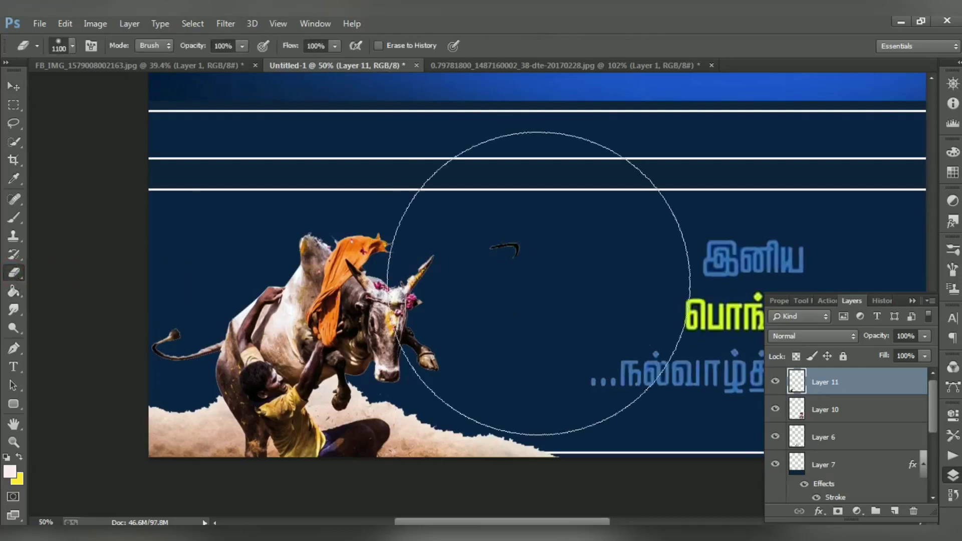
key("bracketleft")
key("bracketleft")
key("bracketleft")
key("bracketleft")
key("bracketleft")
key("bracketleft")
key("bracketleft")
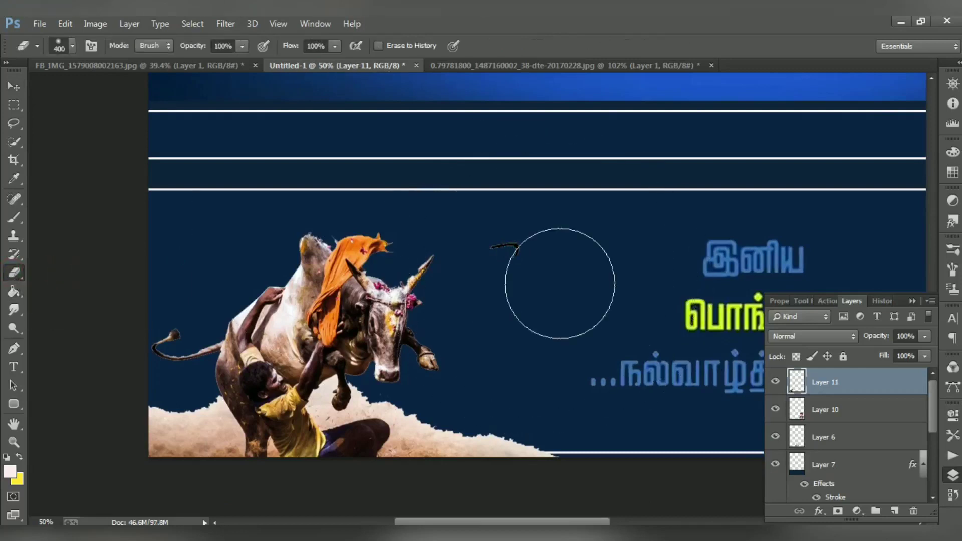
left_click(525, 254)
Step: Erase the jagged upper edge of the sand on both sides of the figures, using a smaller brush behind the bull
mouse_move(526, 253)
left_mouse_down()
mouse_move(553, 355)
mouse_move(497, 421)
mouse_move(560, 456)
mouse_move(469, 442)
mouse_move(361, 398)
left_mouse_up()
key("bracketleft")
key("bracketleft")
key("bracketleft")
key("bracketleft")
key("bracketleft")
mouse_move(182, 413)
left_mouse_down()
mouse_move(119, 405)
mouse_move(179, 424)
mouse_move(200, 408)
left_mouse_up()
Step: Outline the sand behind the bull's hind leg with a Pen path, convert it to a selection and delete that area
key("p")
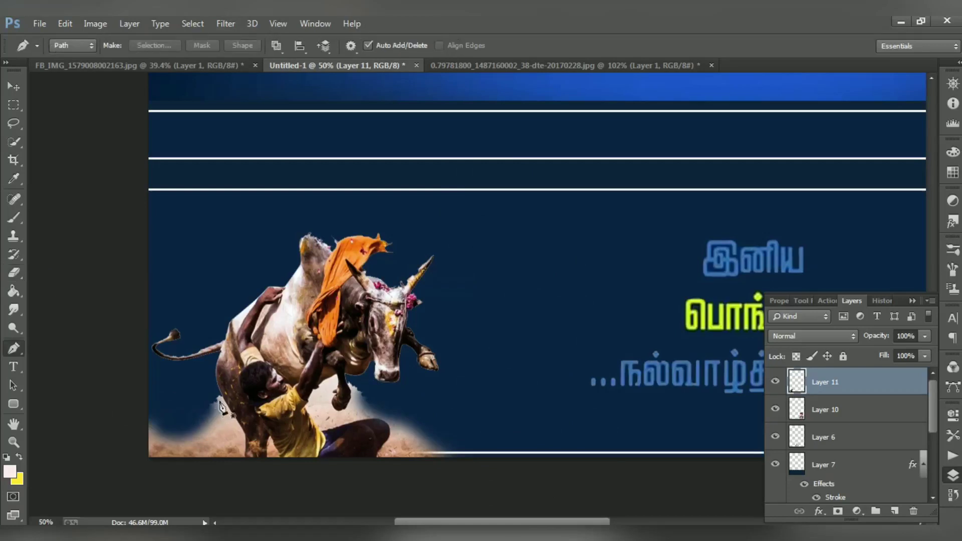
left_click(236, 425)
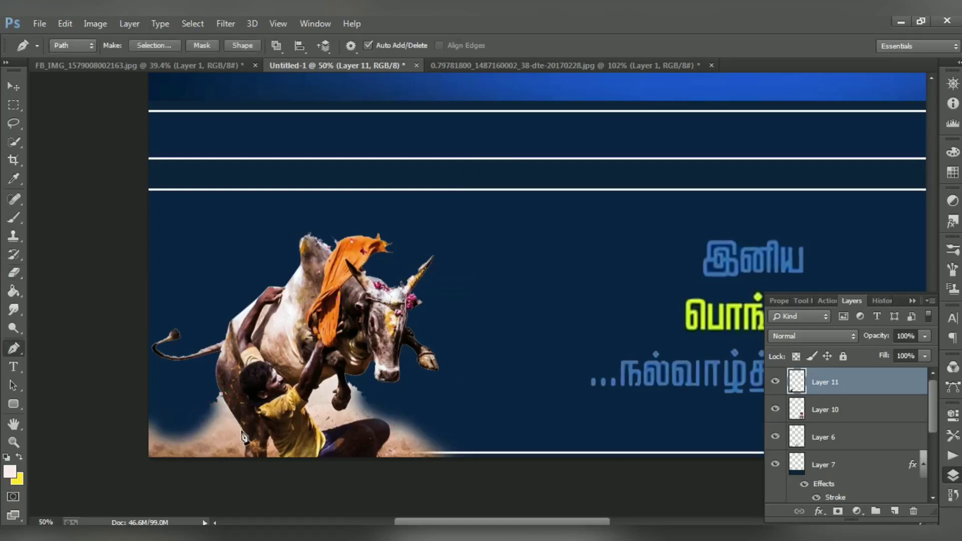
left_click(246, 440)
left_click_drag(220, 474, 179, 474)
left_click_drag(106, 446, 191, 387)
key("ctrl+Return")
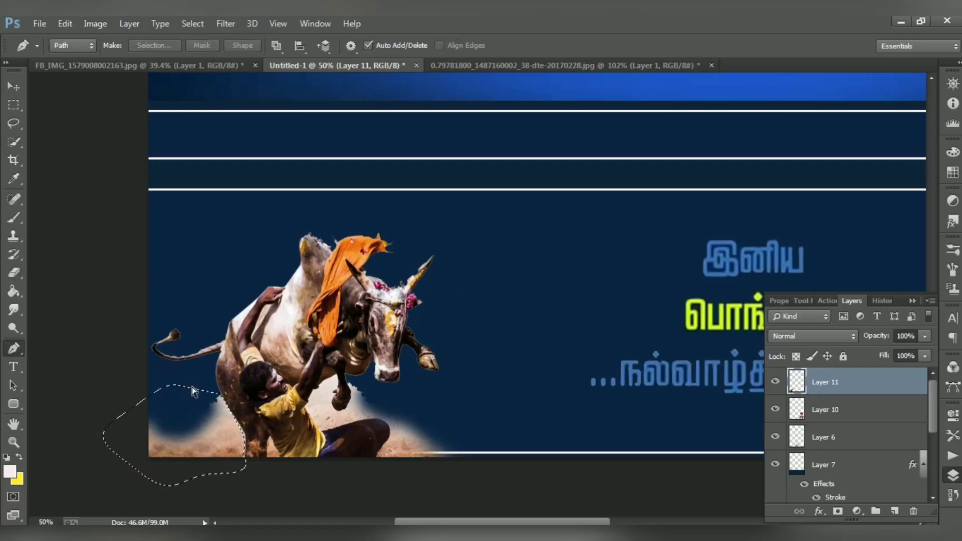
key("Delete")
key("ctrl+d")
Step: Trace a Pen path from the poster's lower edge around the man's knee and torso and the bull's front hoof
left_click(380, 457)
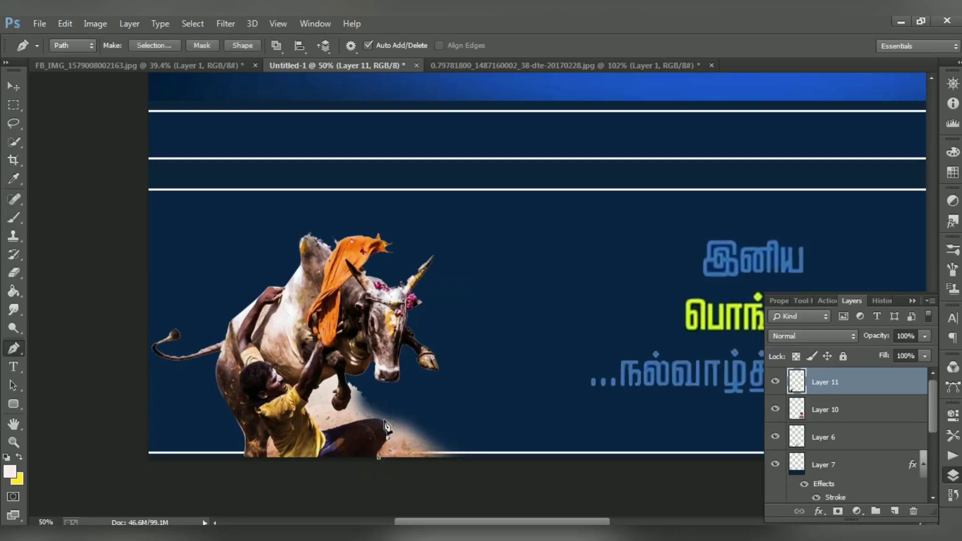
left_click_drag(380, 421, 326, 430)
left_click(308, 417)
left_click(306, 403)
left_click(319, 385)
left_click(336, 374)
left_click(334, 393)
left_click(332, 404)
left_click(338, 410)
left_click(349, 394)
left_click_drag(349, 394, 369, 393)
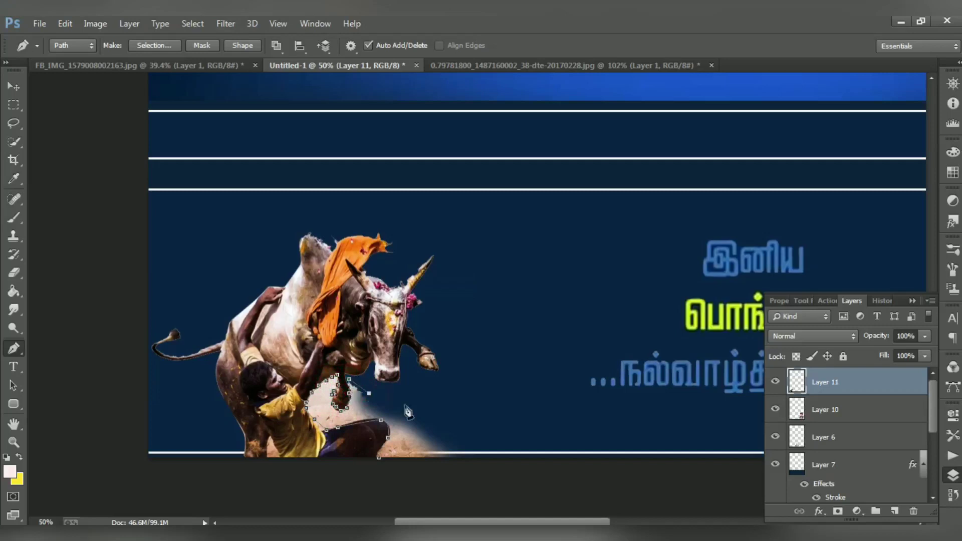
Step: Finish the path around the remaining sand beside the man, convert it to a selection and delete that area
left_click_drag(460, 429, 476, 443)
left_click_drag(442, 480, 404, 483)
key("ctrl+Return")
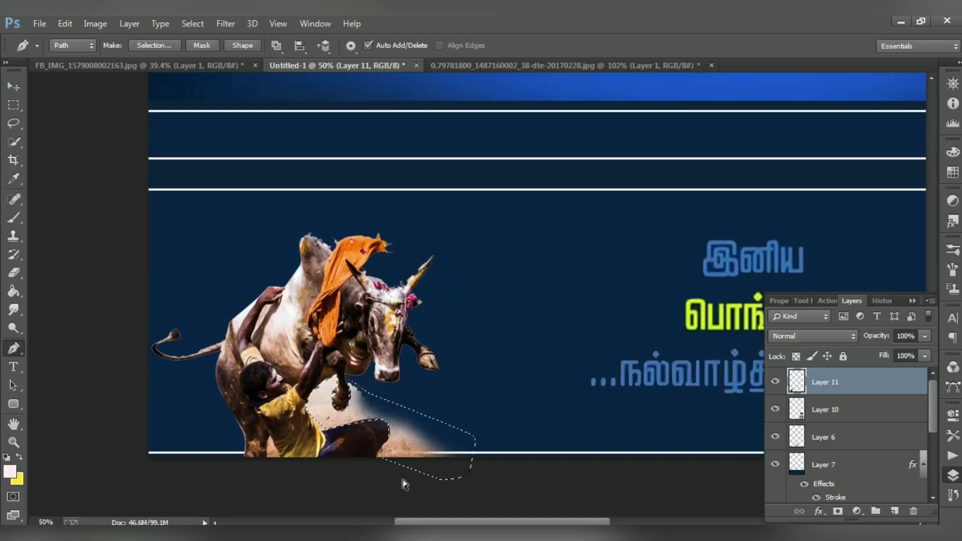
key("Delete")
key("ctrl+d")
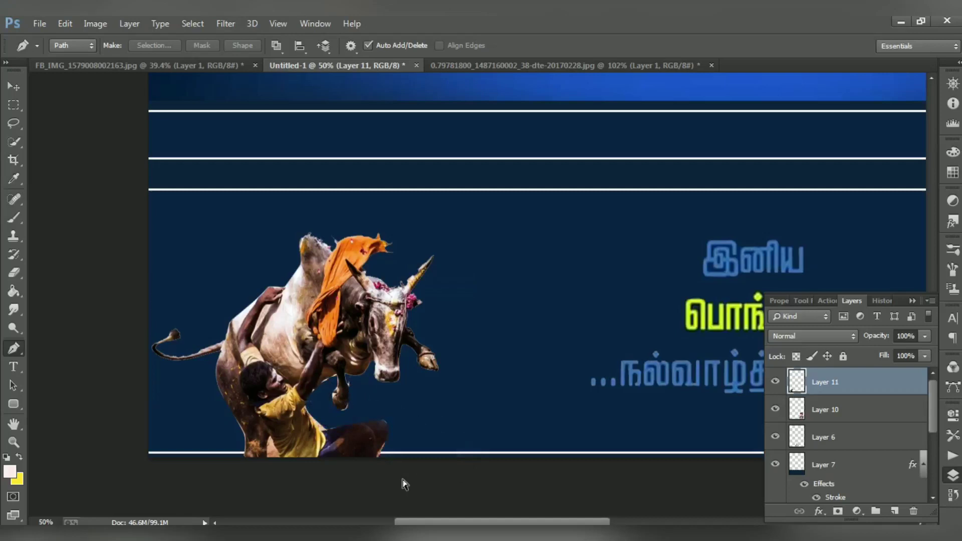
key("ctrl+0")
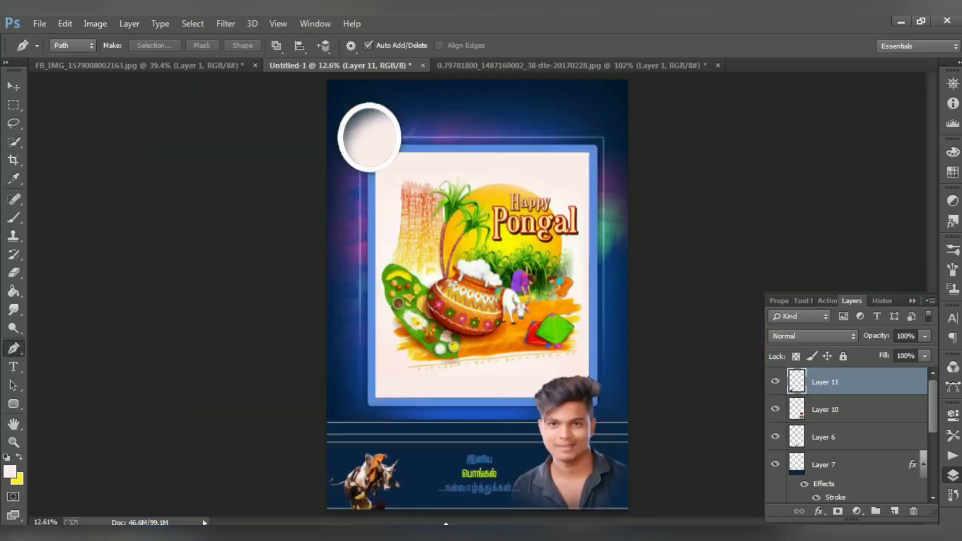
left_click(820, 511)
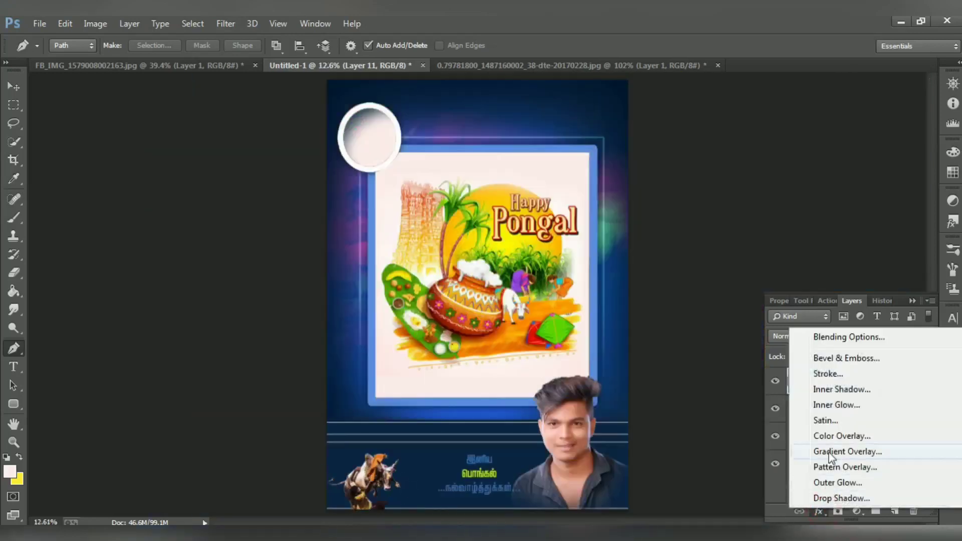
left_click(832, 434)
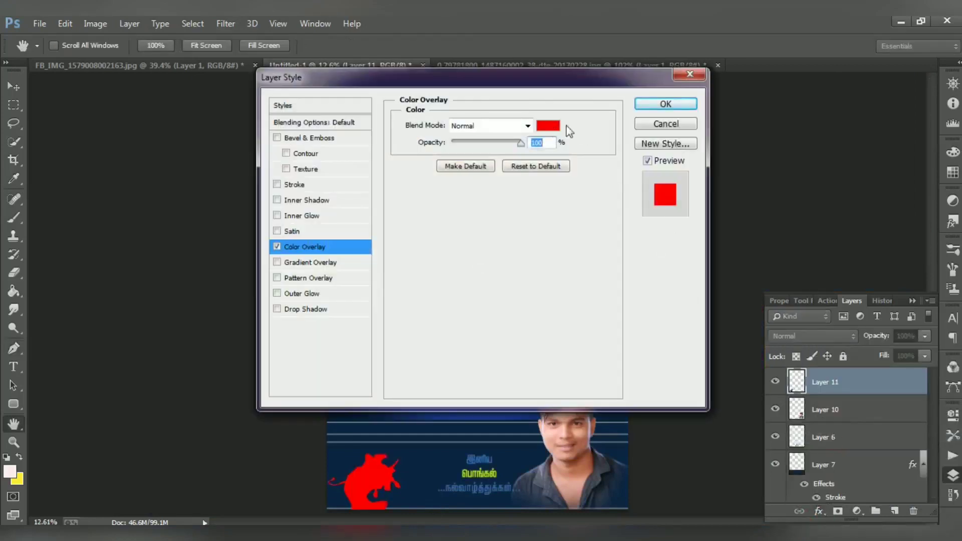
left_click(549, 126)
left_click(661, 296)
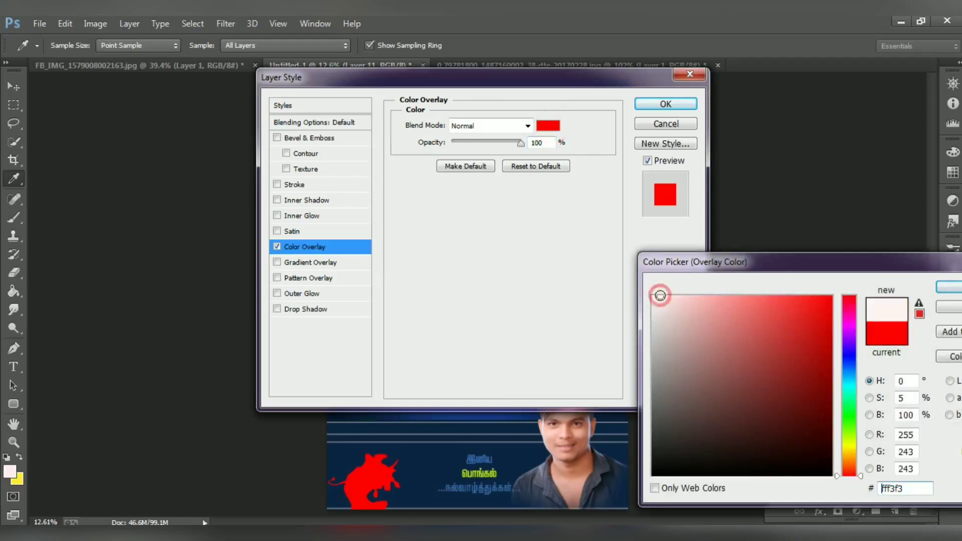
left_click(672, 469)
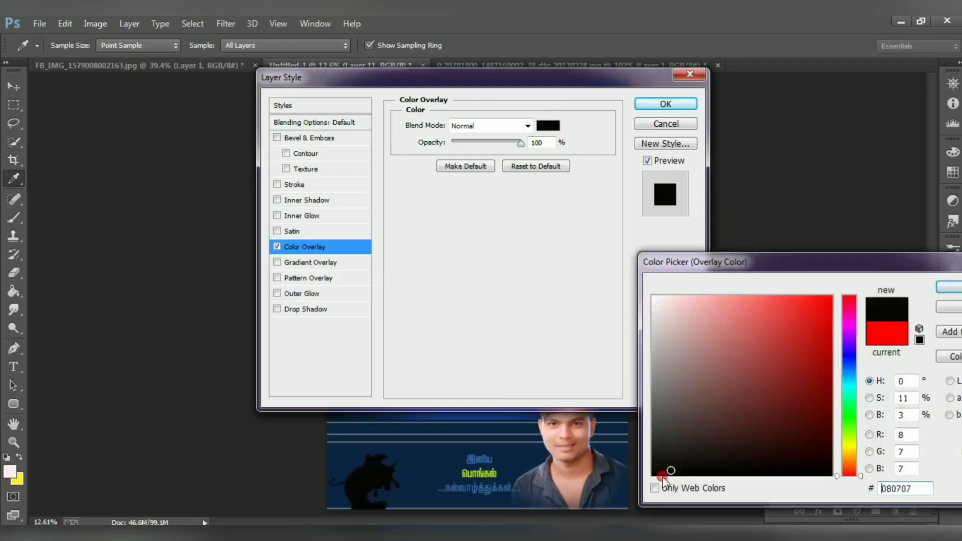
left_click(937, 308)
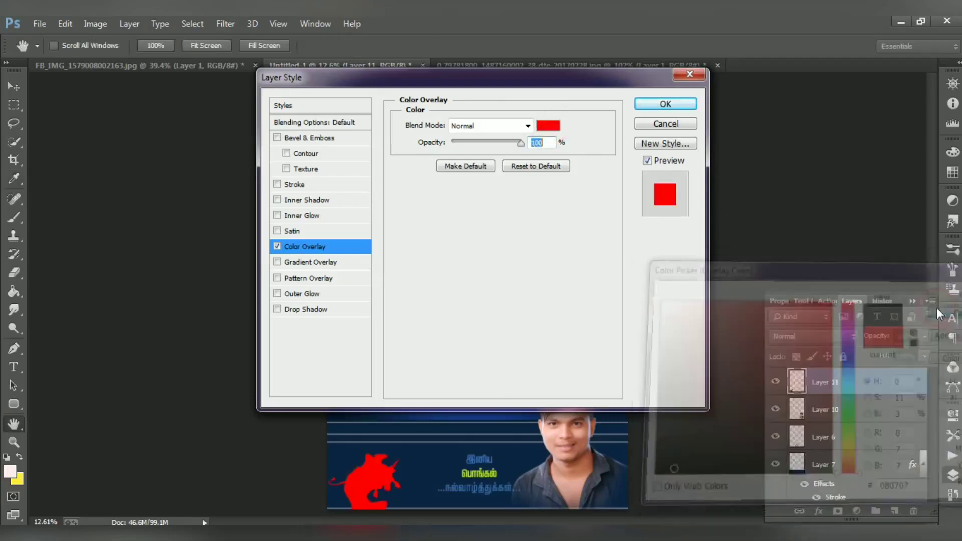
left_click(277, 247)
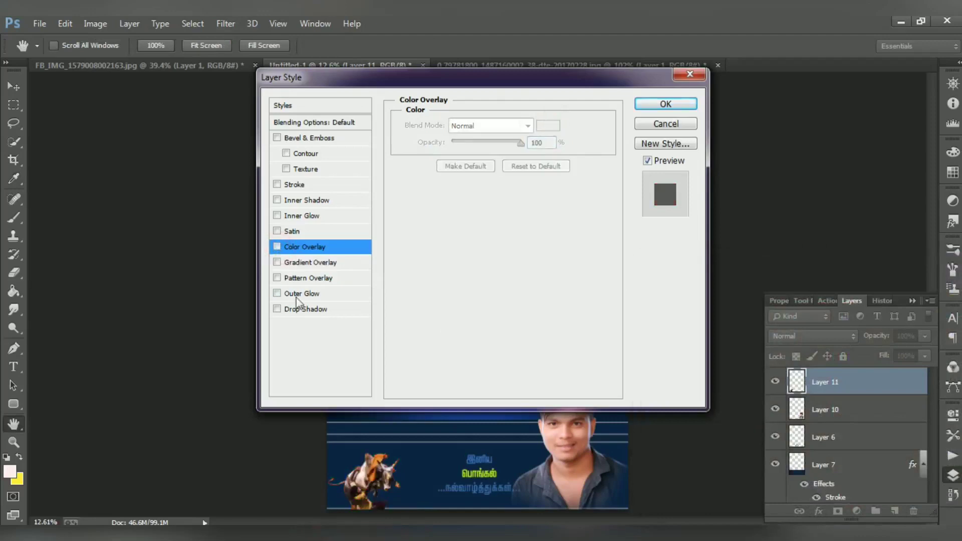
Step: Add a drop shadow to the bull-taming cut-out with distance 22 px, spread 32% and size 51 px
left_click(307, 310)
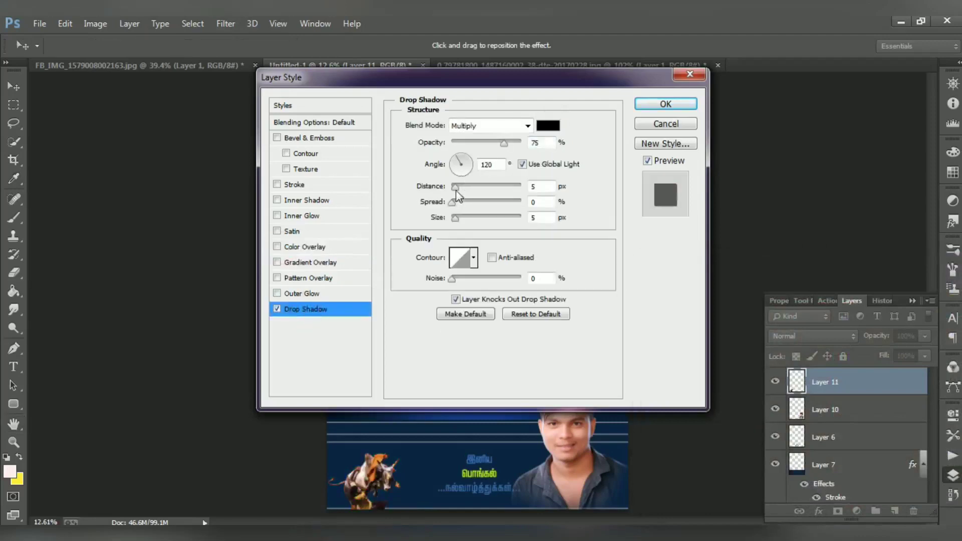
left_click_drag(467, 190, 467, 219)
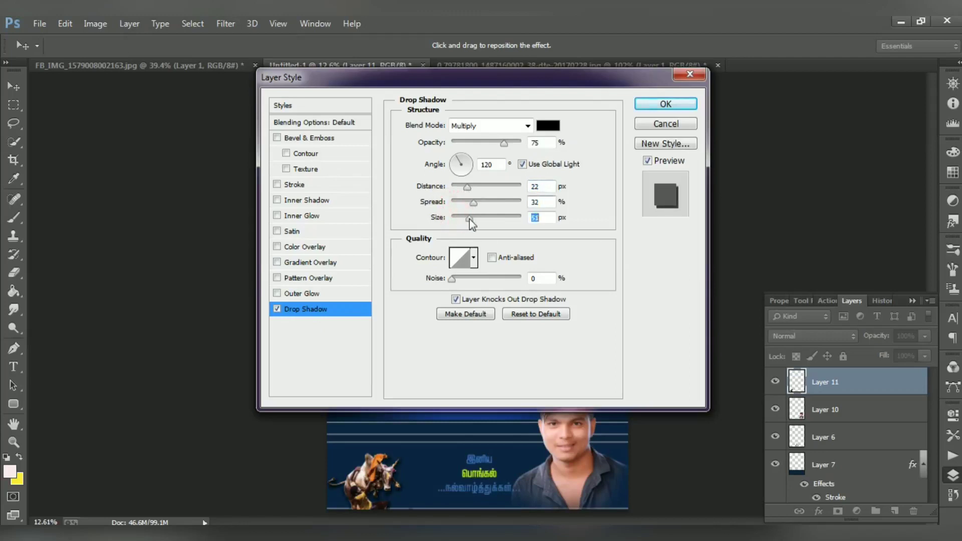
left_click(660, 105)
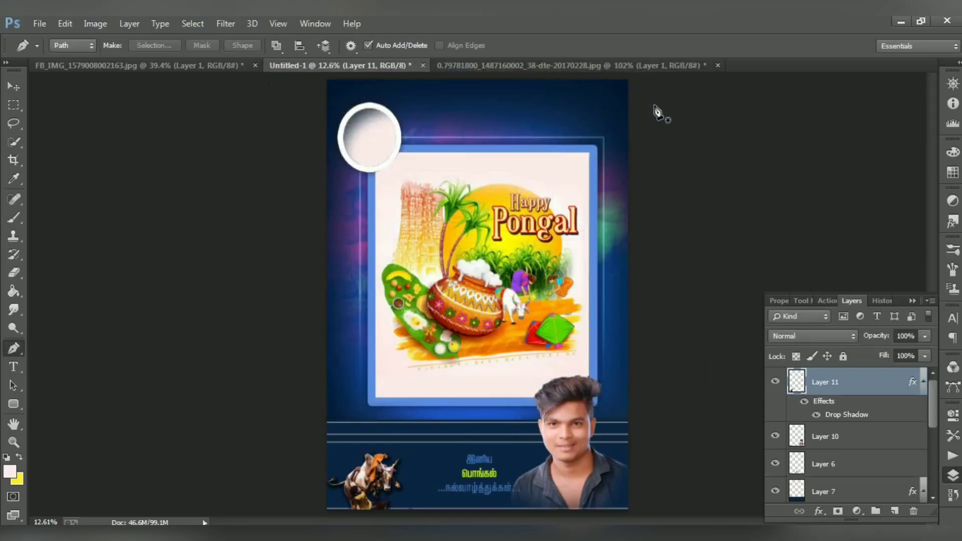
Step: Stretch the dark blue band on Layer 7 slightly downward past the poster's lower edge
key("v")
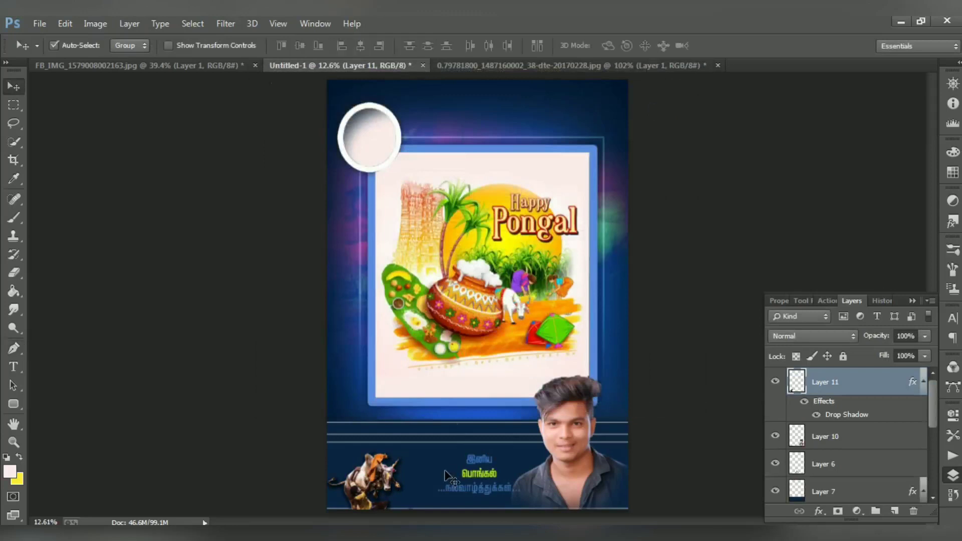
left_click(445, 473)
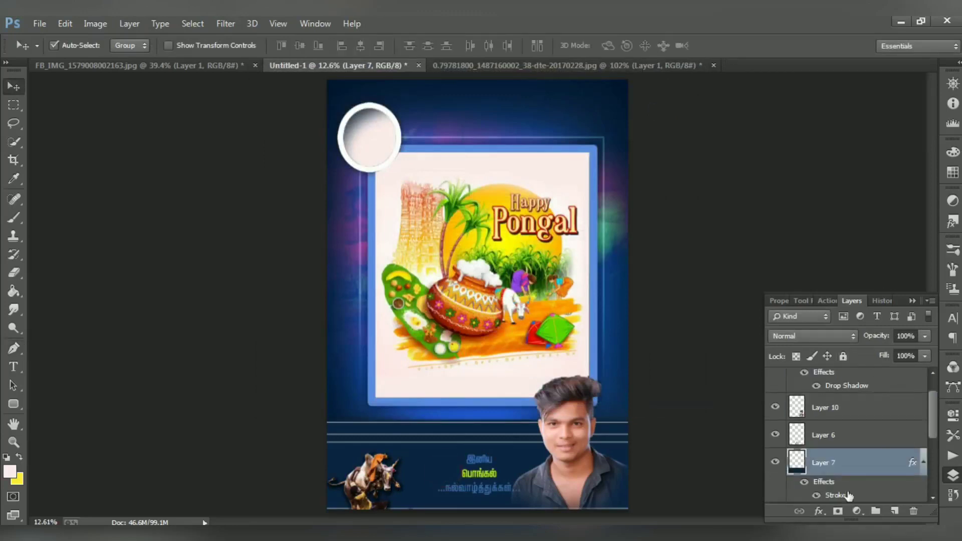
left_click(804, 484)
left_click(805, 482)
key("ctrl+t")
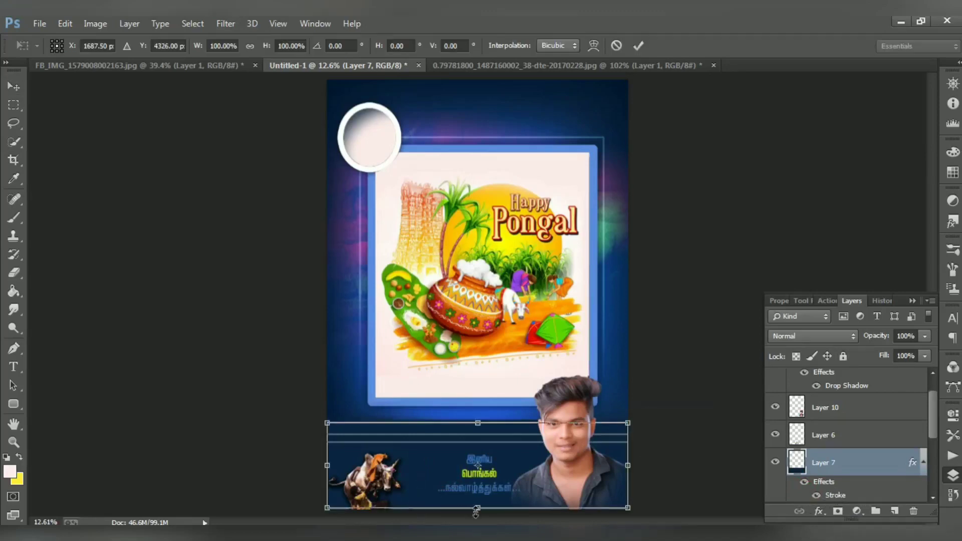
left_click_drag(476, 512, 476, 512)
key("Return")
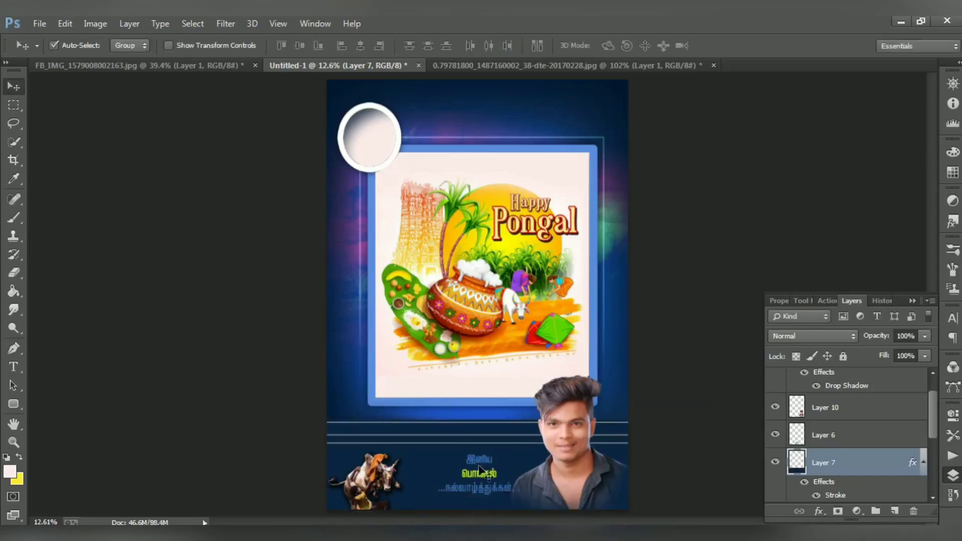
Step: Reposition and enlarge the Tamil greeting text on Layer 6 within the dark blue band
left_click_drag(484, 479, 517, 455)
key("ctrl+t")
key("Return")
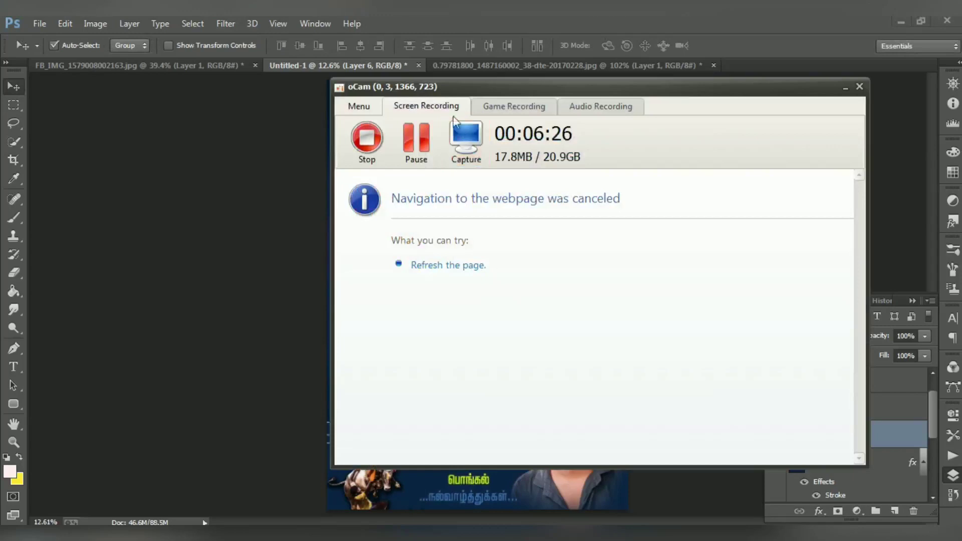
left_click(407, 150)
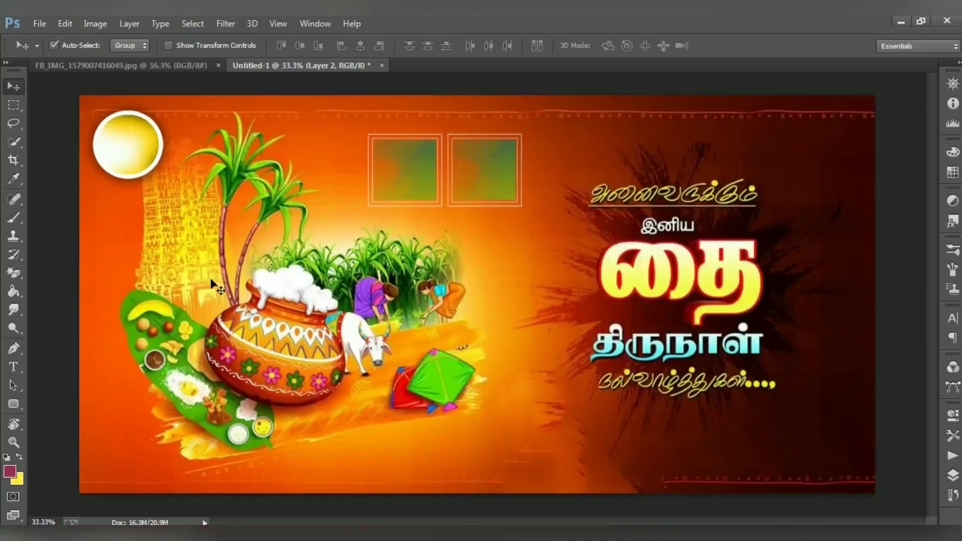
Step: Open the pongal wishes PSD, copy its young man's portrait into the orange Pongal banner and close the PSD
key("ctrl+o")
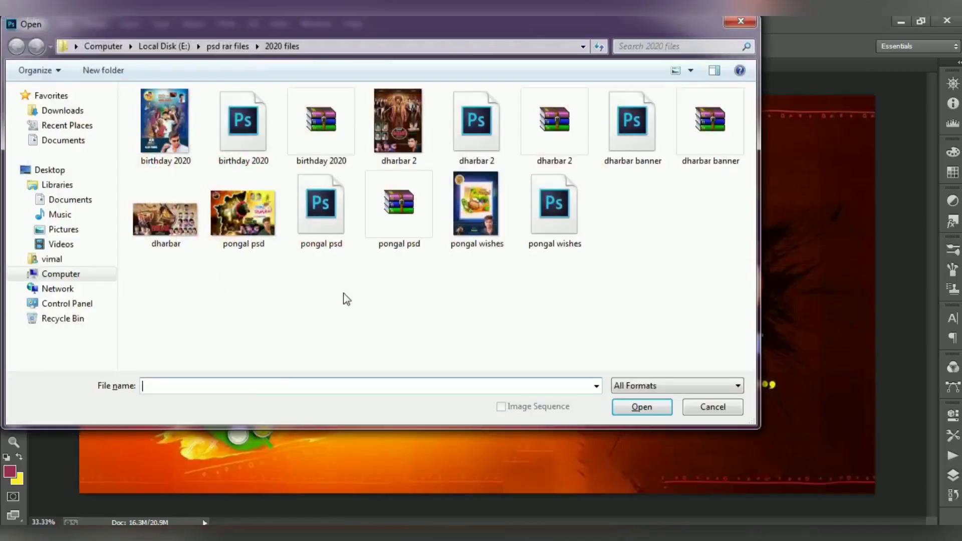
left_click(534, 212)
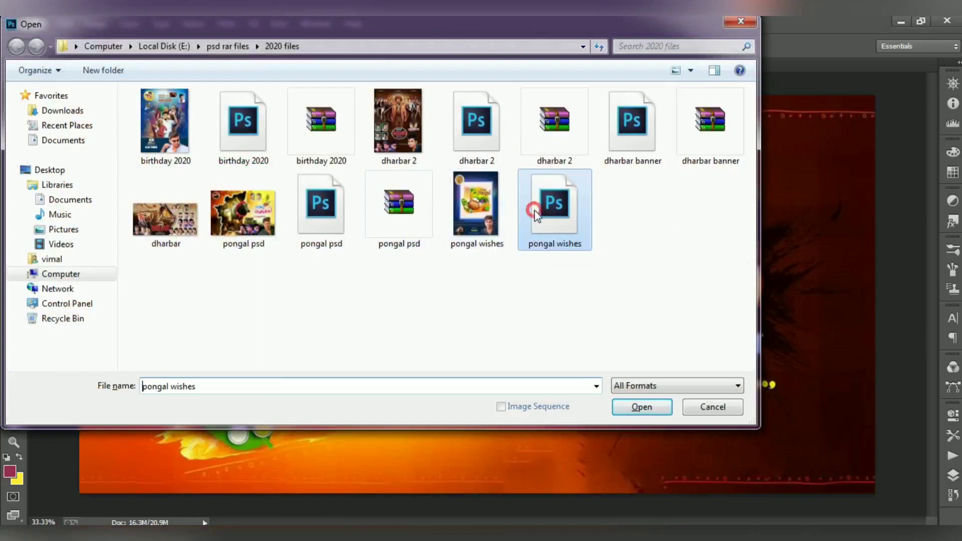
double_click(534, 212)
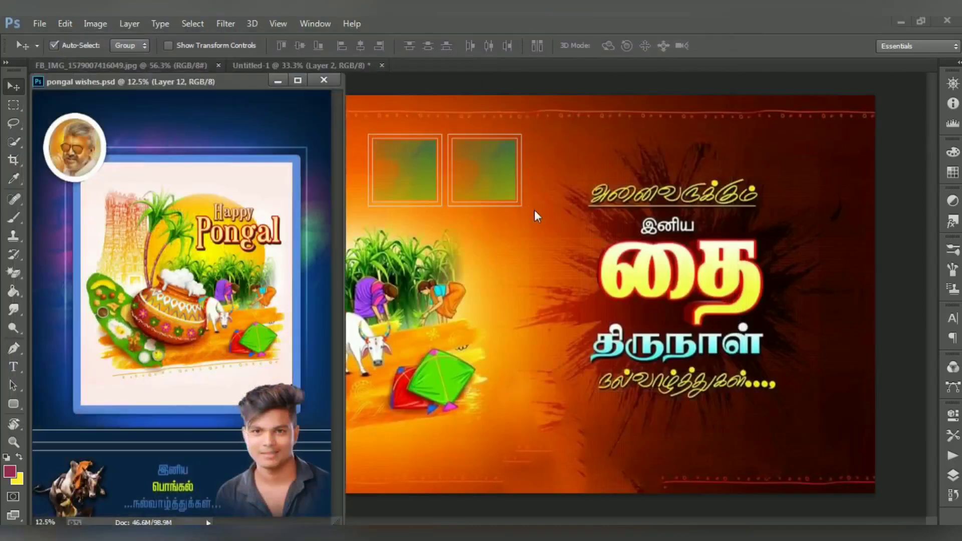
left_click_drag(292, 465, 506, 428)
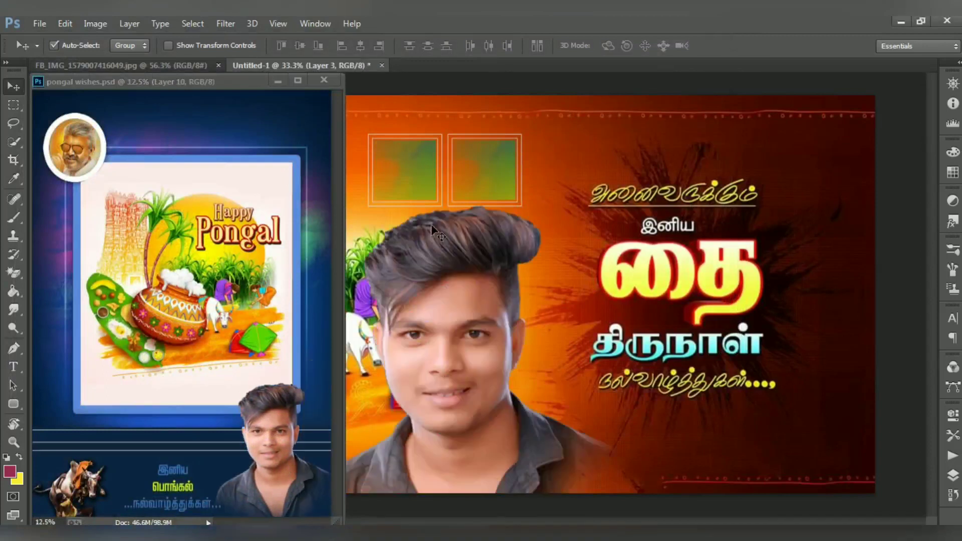
left_click(326, 80)
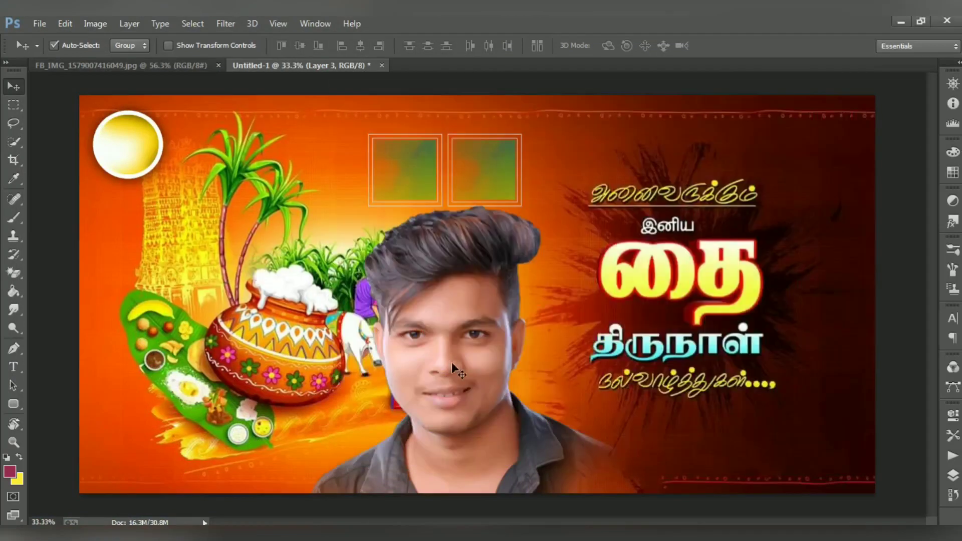
Step: Scale down the young man's portrait and place it at the lower centre of the banner beside the kites
left_click_drag(452, 362, 458, 351)
key("ctrl+t")
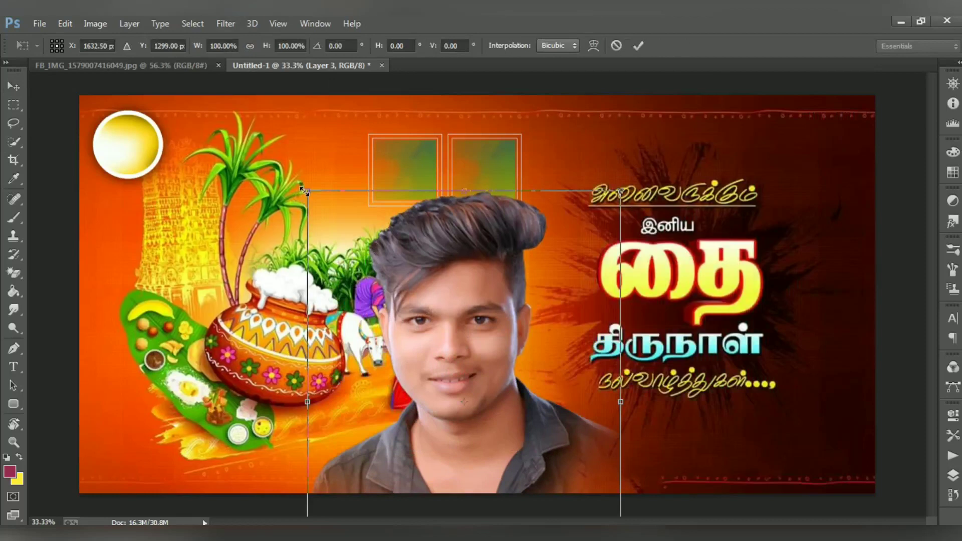
left_click_drag(304, 190, 374, 287)
key("Return")
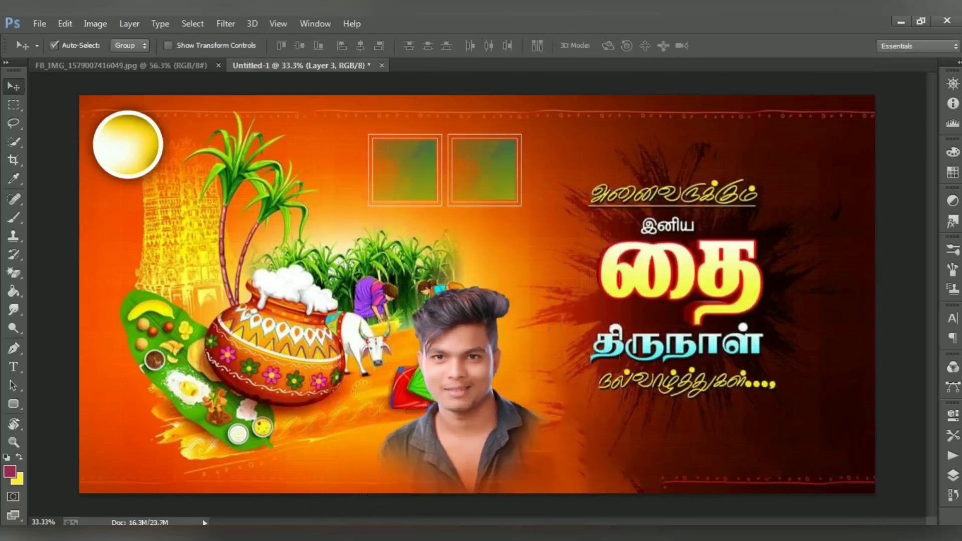
key("alt+Tab")
left_click(417, 143)
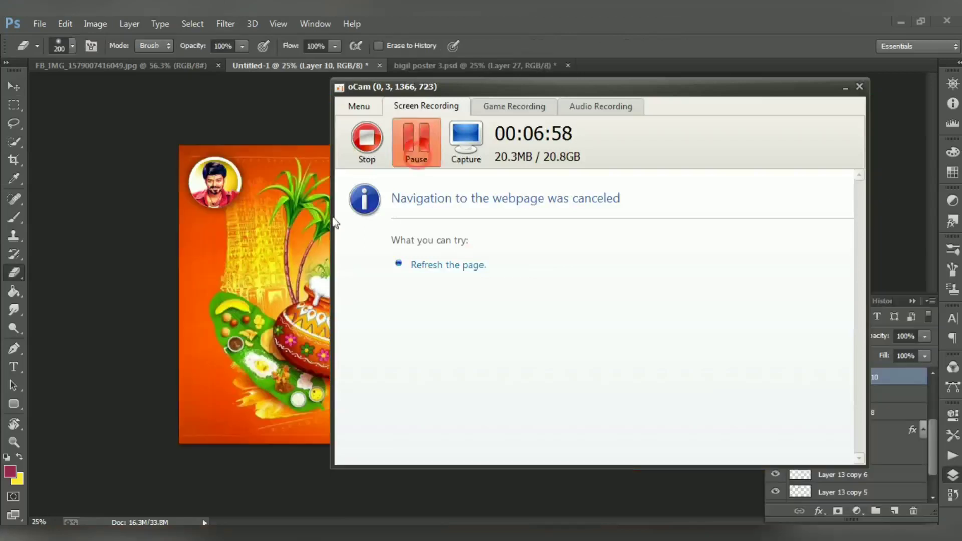
key("alt+Tab")
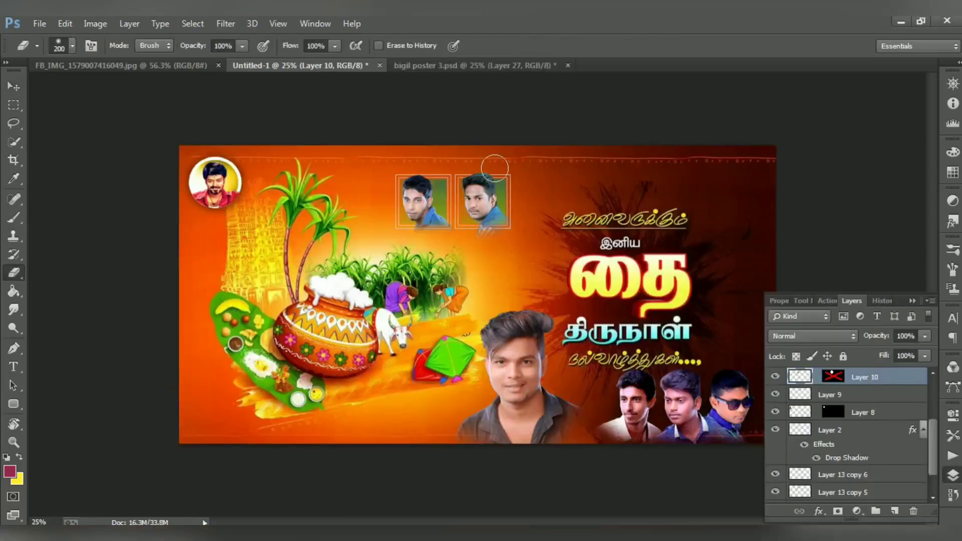
Step: Close bigil poster 3.psd without saving its changes
key("v")
left_click(505, 65)
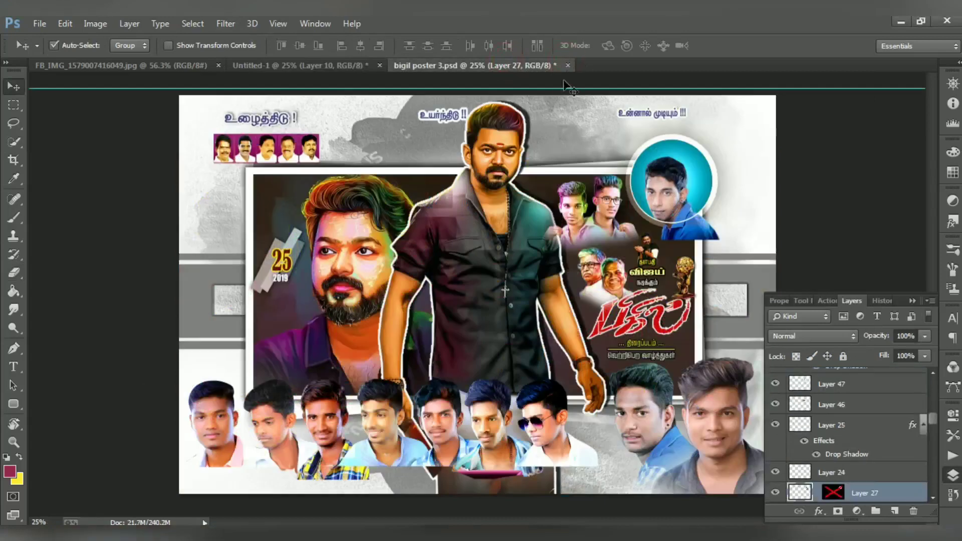
left_click(568, 65)
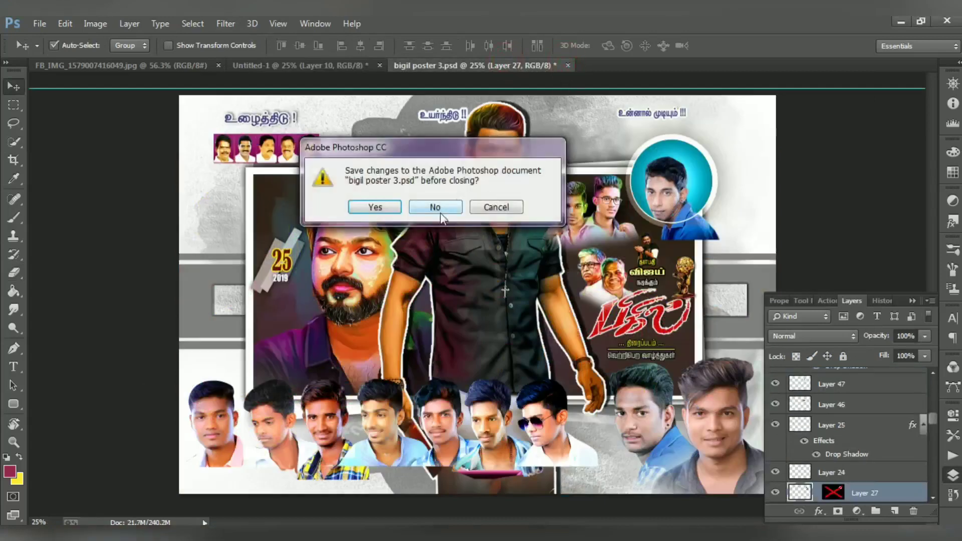
left_click(436, 207)
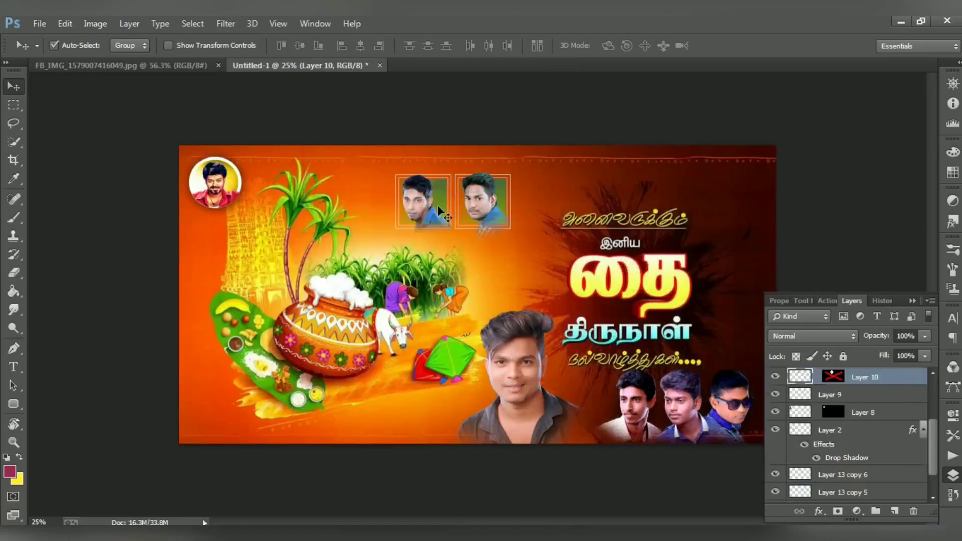
Step: Browse the psd rar files folder and open the vijay birthday 5 b PSD
key("ctrl+o")
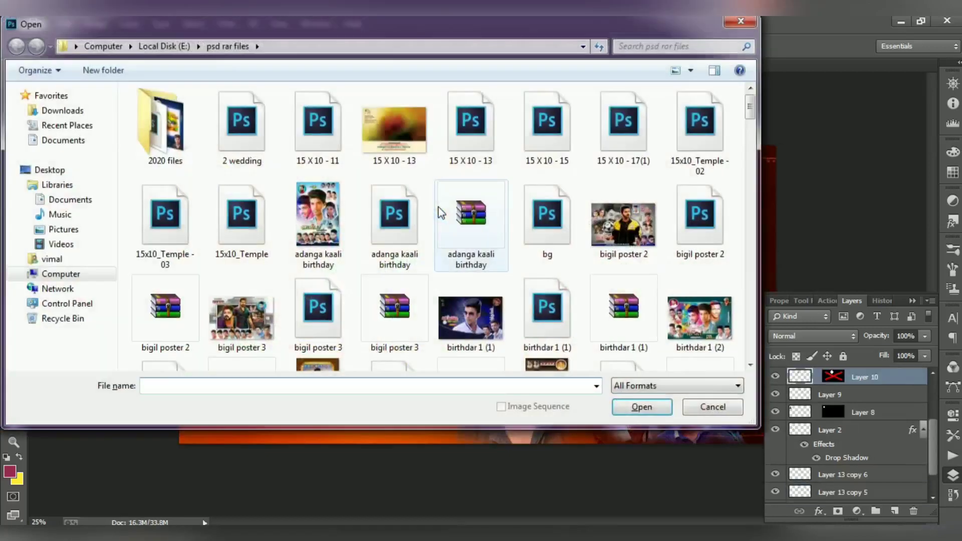
left_click(414, 333)
key("Down")
key("Down")
key("Down")
key("Down")
key("Down")
key("Down")
key("Down")
key("Down")
key("Down")
key("Down")
key("Down")
key("Down")
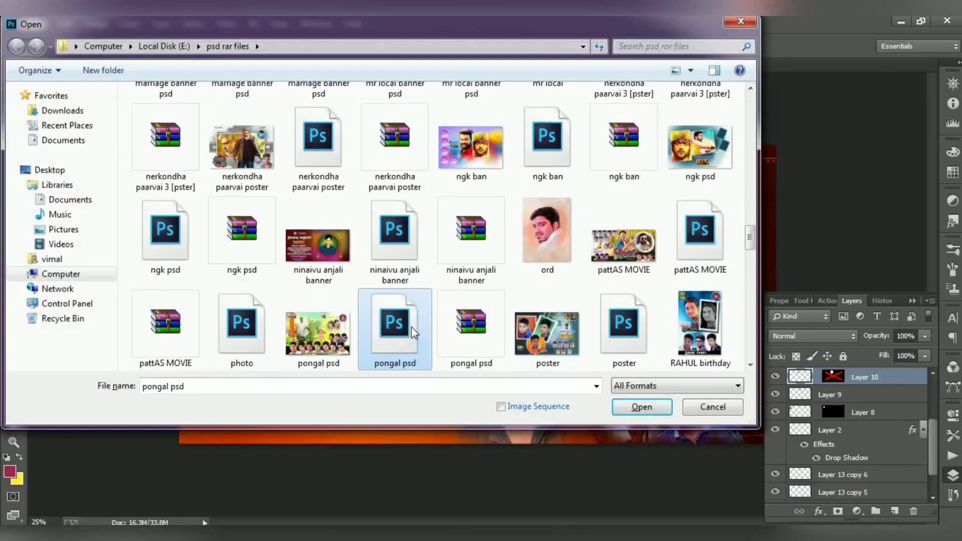
key("Down")
key("Down")
key("Down")
key("Down")
key("Down")
key("Down")
key("Down")
key("Up")
key("Up")
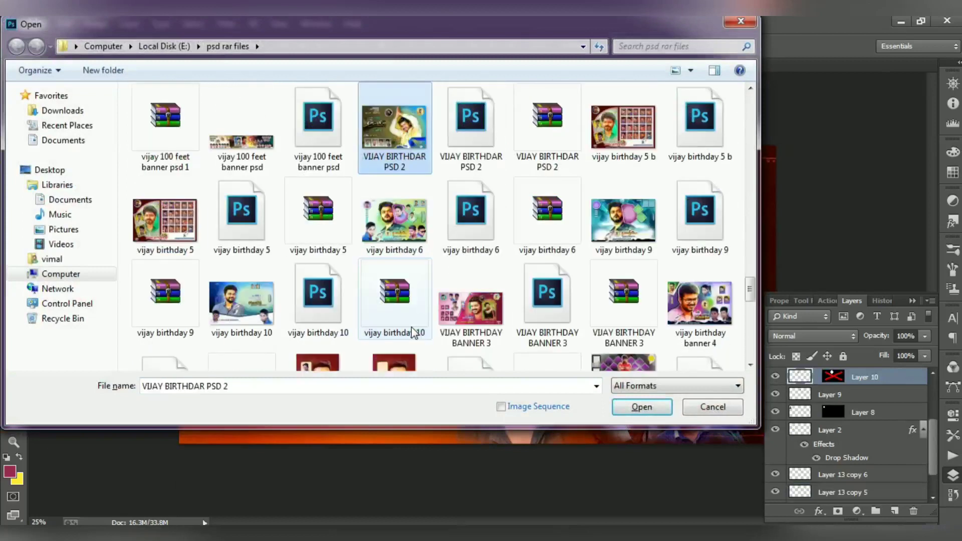
key("Up")
key("Right")
key("Right")
key("Right")
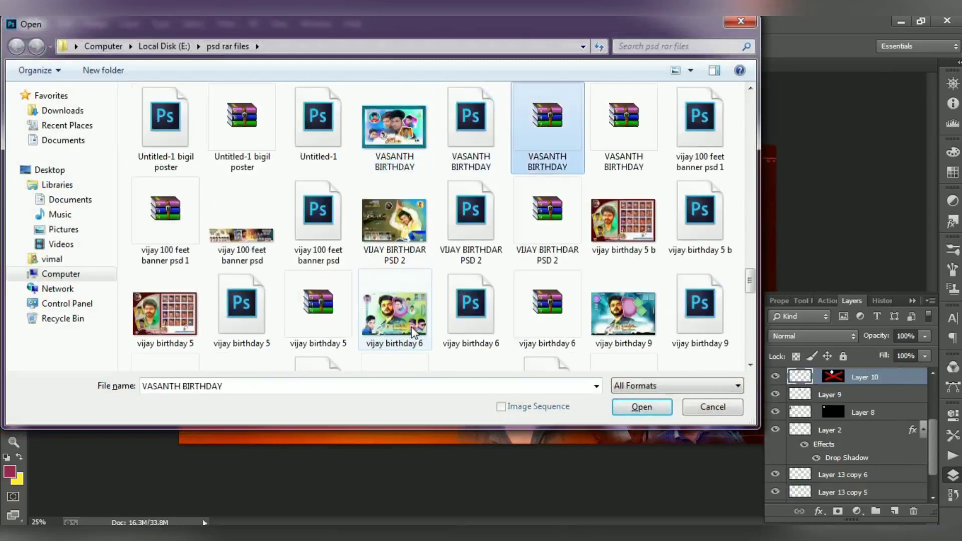
key("Down")
key("Right")
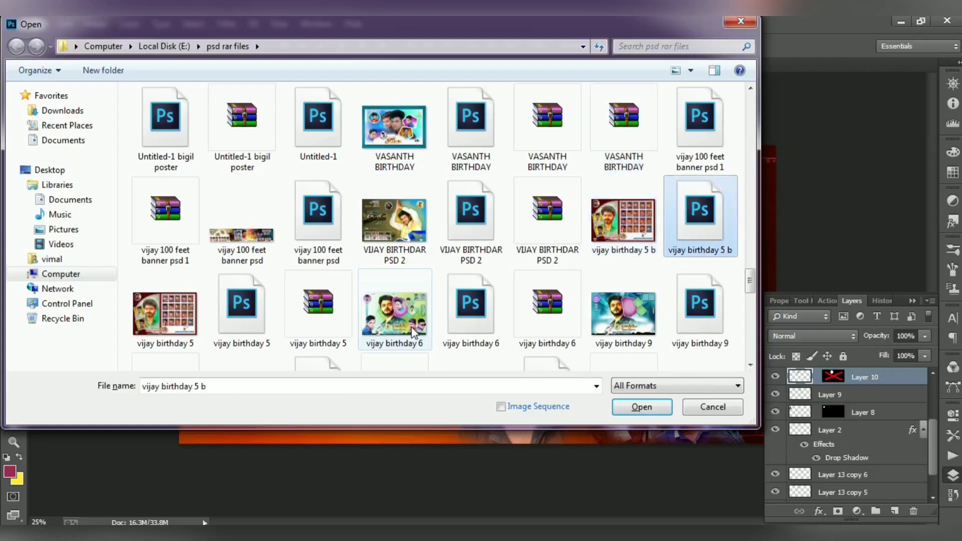
key("Return")
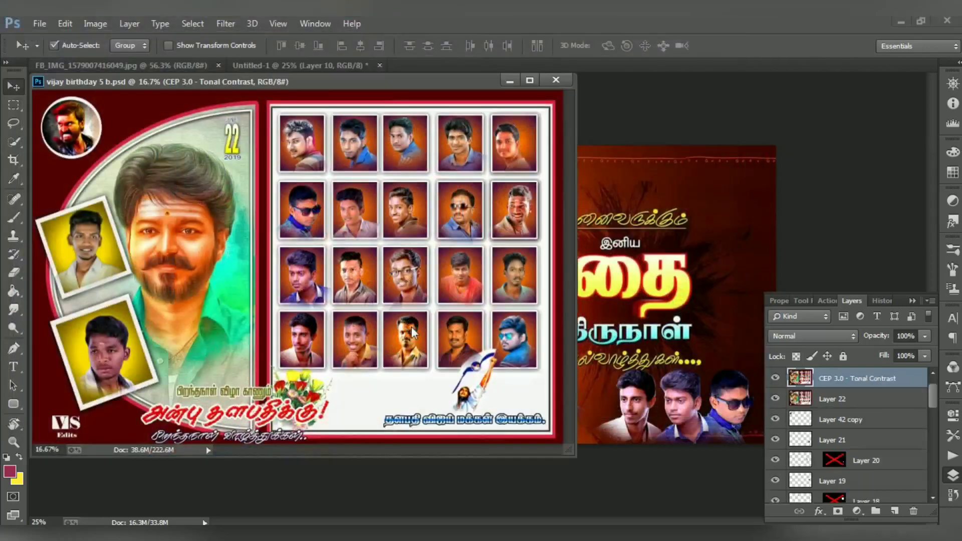
Step: Try to pull the VS Edits logo out of vijay birthday 5 b.psd and close that file without saving
left_click_drag(67, 434, 131, 338)
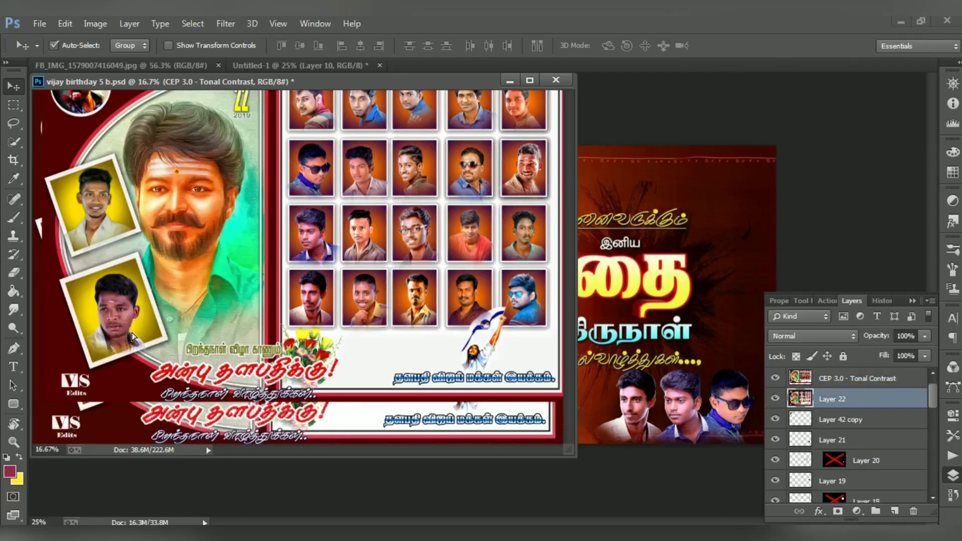
left_click_drag(59, 427, 80, 434)
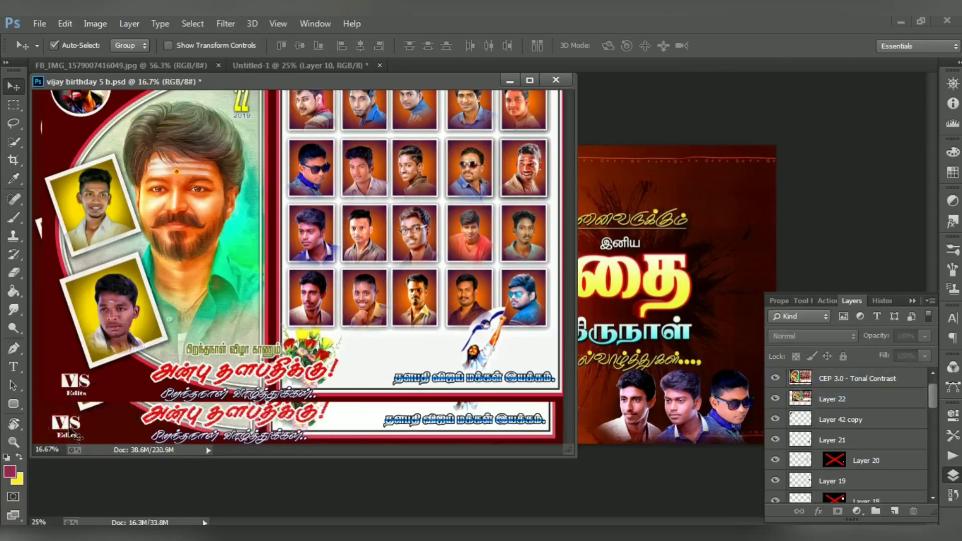
left_click(556, 81)
left_click(435, 207)
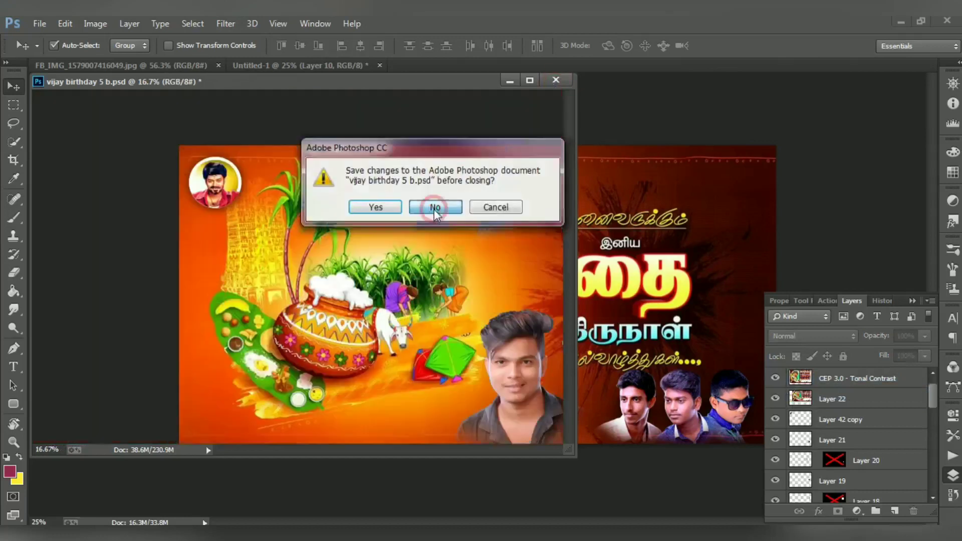